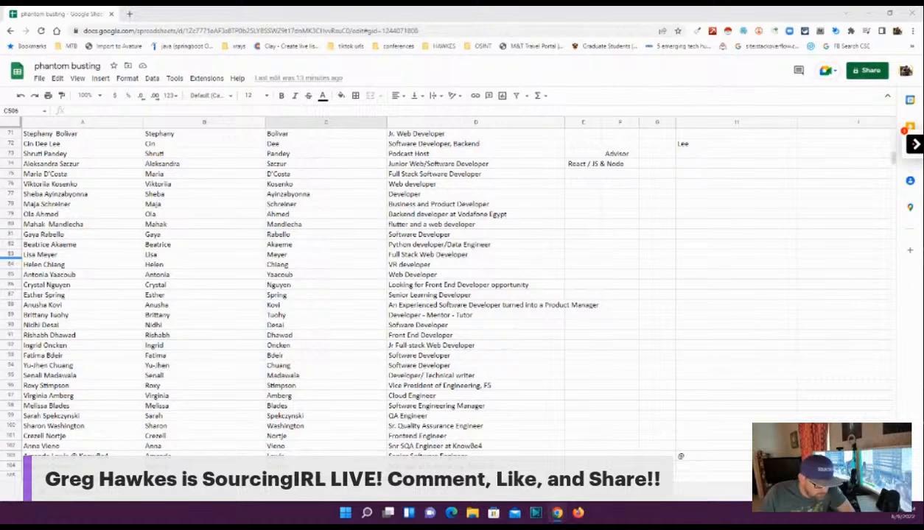
# Look through the names and job titles listed in the phantom busting spreadsheet
pyautogui.moveTo(0, 228); pyautogui.dragTo(14, 516)
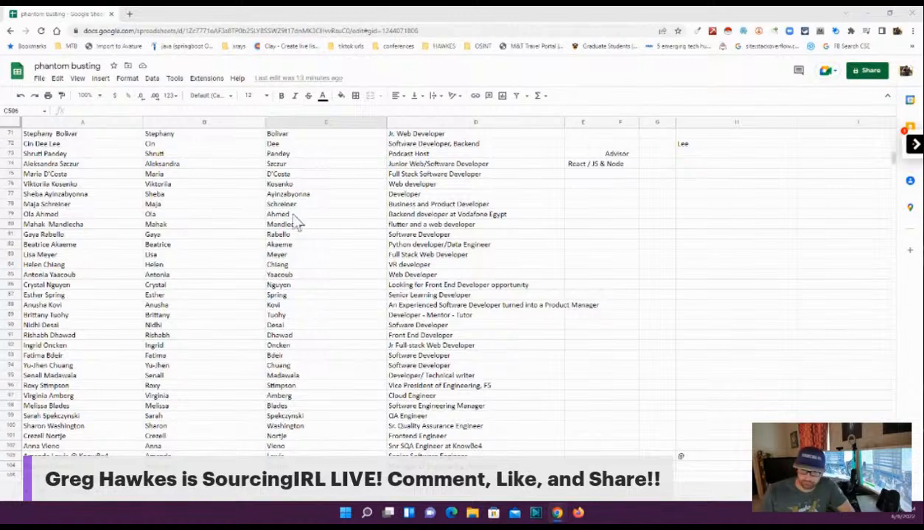
pyautogui.scroll(-6, 269, 191)
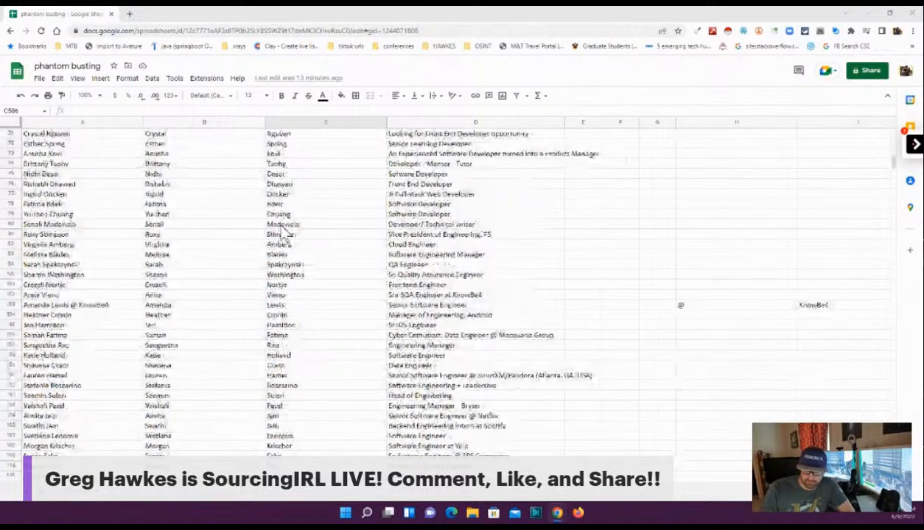
pyautogui.scroll(-20, 287, 234)
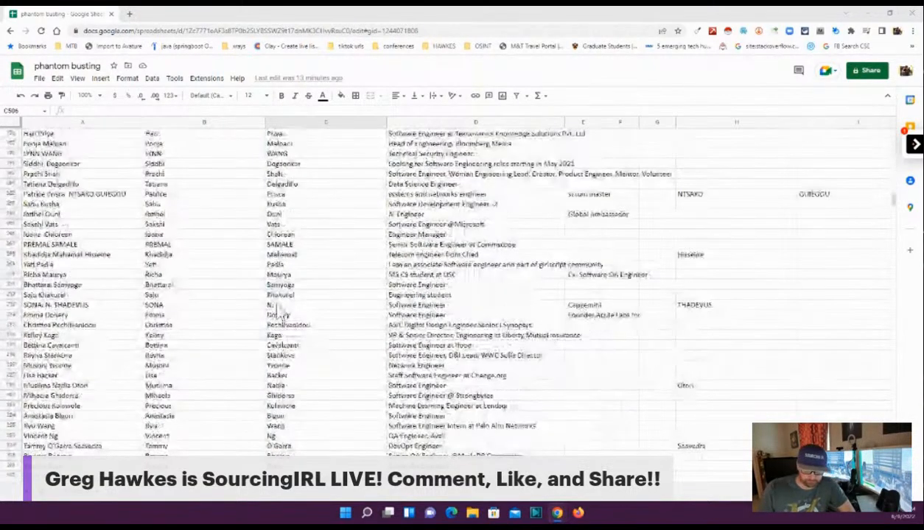
pyautogui.scroll(-20, 280, 314)
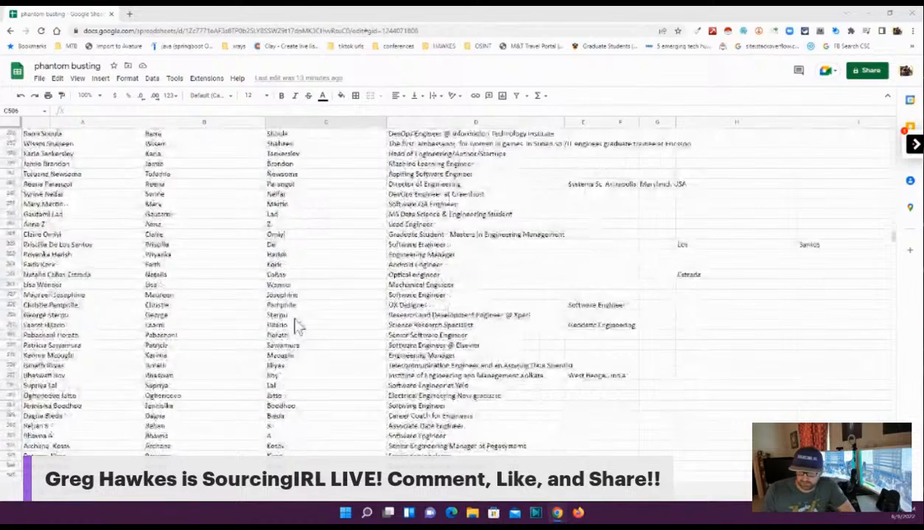
pyautogui.scroll(-20, 297, 328)
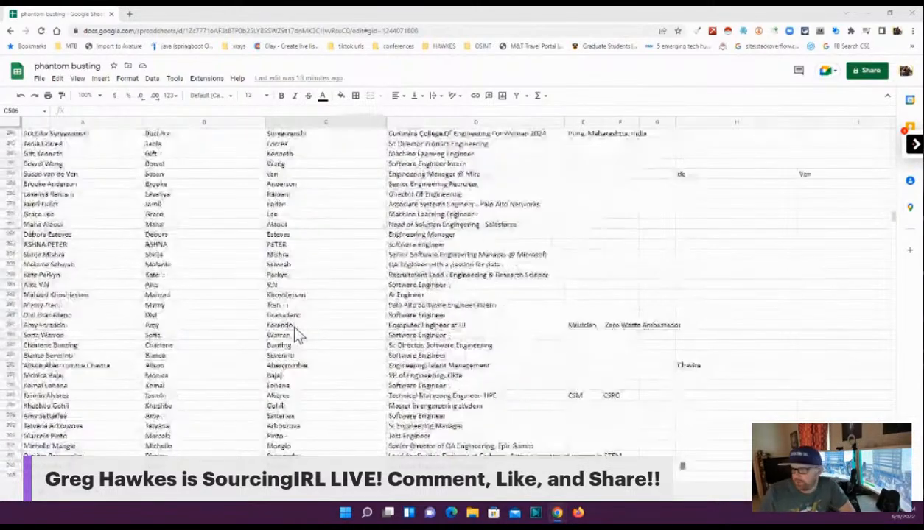
pyautogui.scroll(-20, 297, 331)
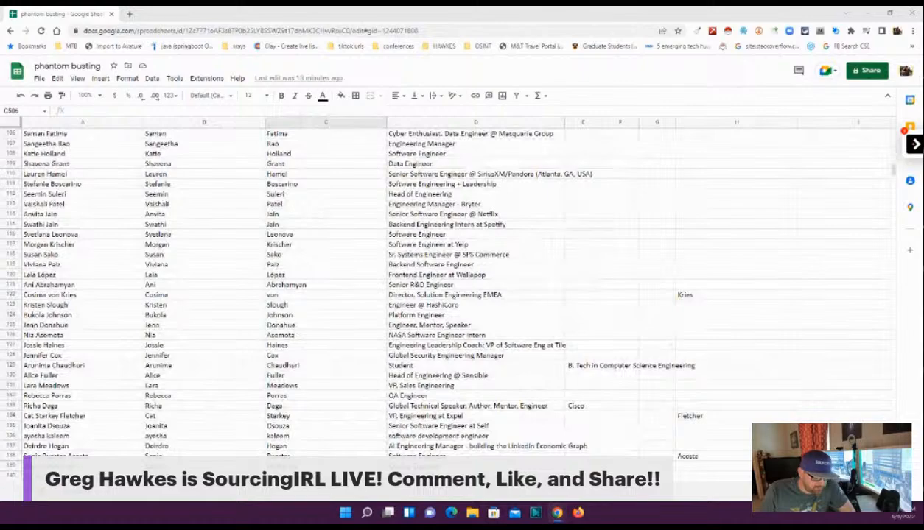
# Switch to the PhantomBuster window and launch the LinkedIn Profile URL Finder phantom
pyautogui.moveTo(877, 8); pyautogui.dragTo(589, 21)
pyautogui.doubleClick(697, 22)
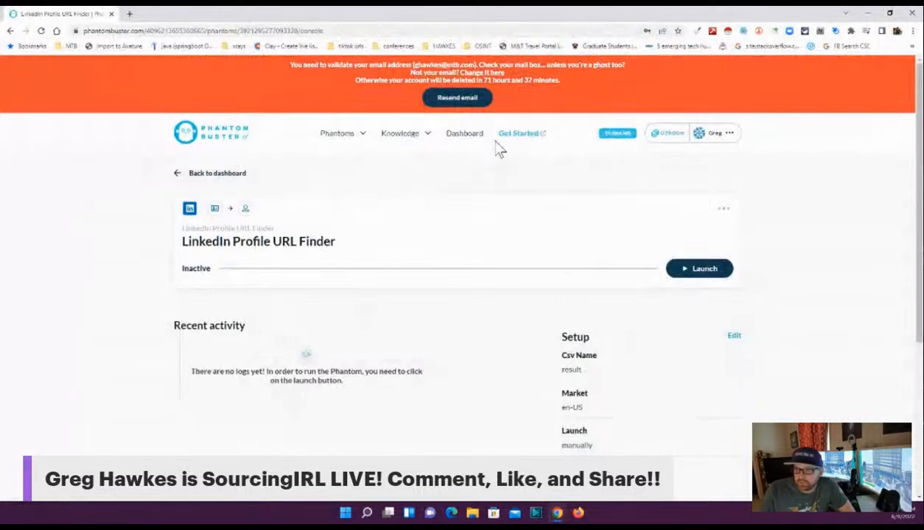
pyautogui.moveTo(356, 140)
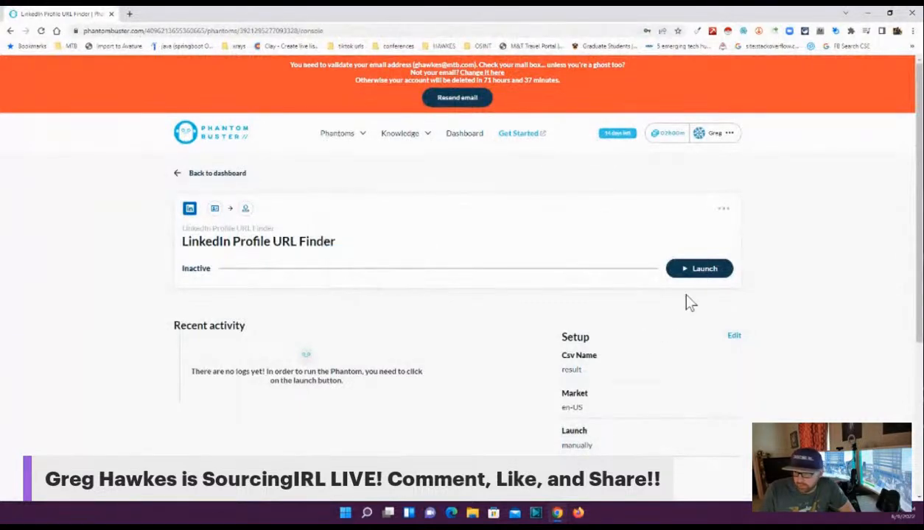
pyautogui.click(696, 271)
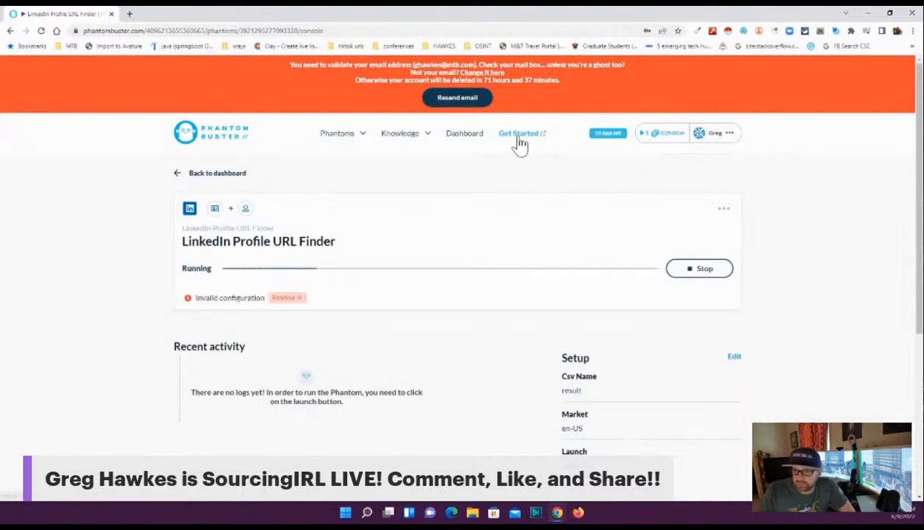
pyautogui.moveTo(342, 136)
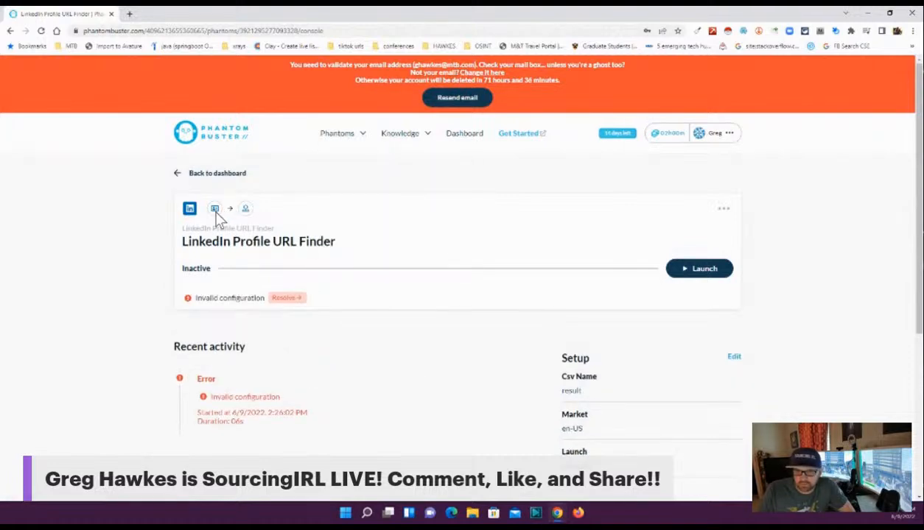
# Check the phantom's recent activity and open its setup at Profiles to find
pyautogui.scroll(-3, 411, 334)
pyautogui.scroll(3, 495, 315)
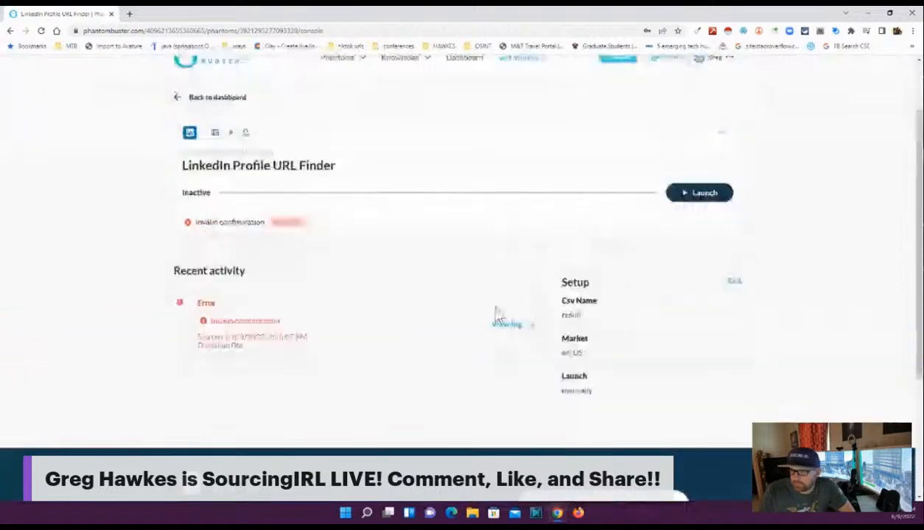
pyautogui.click(726, 209)
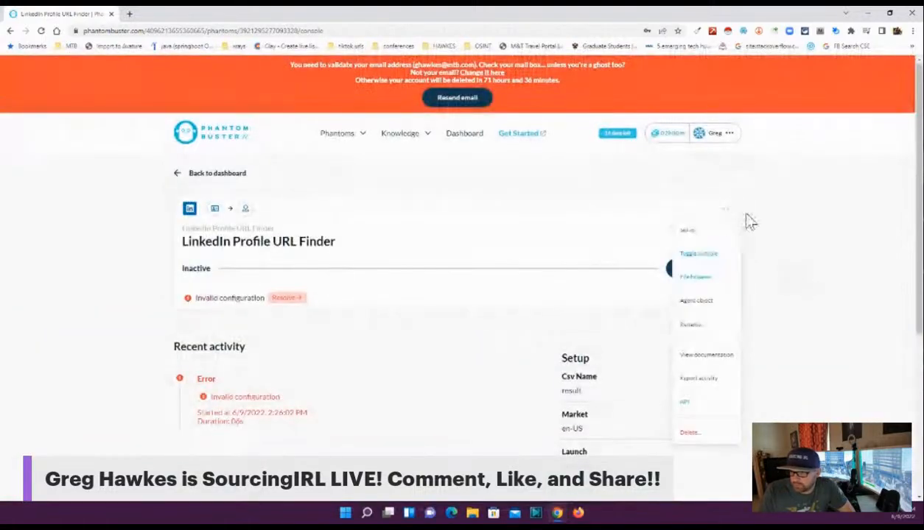
pyautogui.click(684, 232)
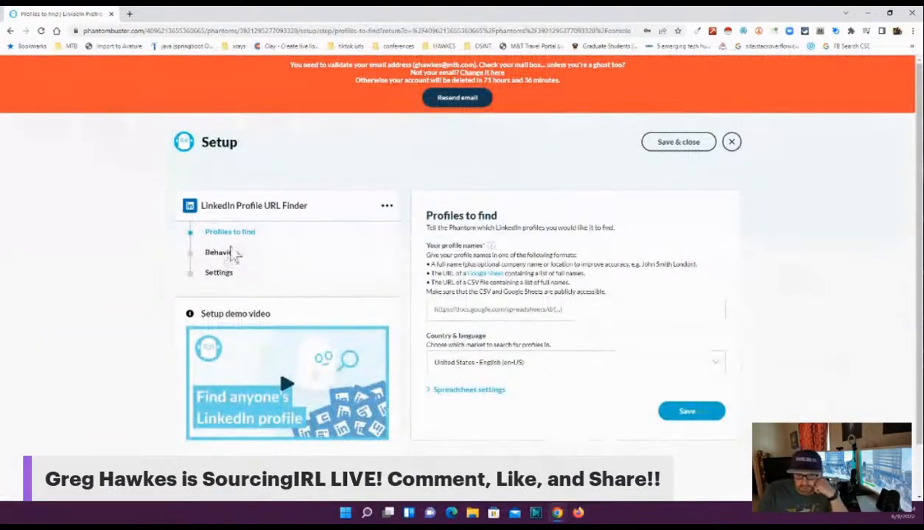
# Copy the phantom busting spreadsheet's URL and paste it as the profile names source in the phantom's setup
pyautogui.moveTo(226, 15); pyautogui.dragTo(214, 194)
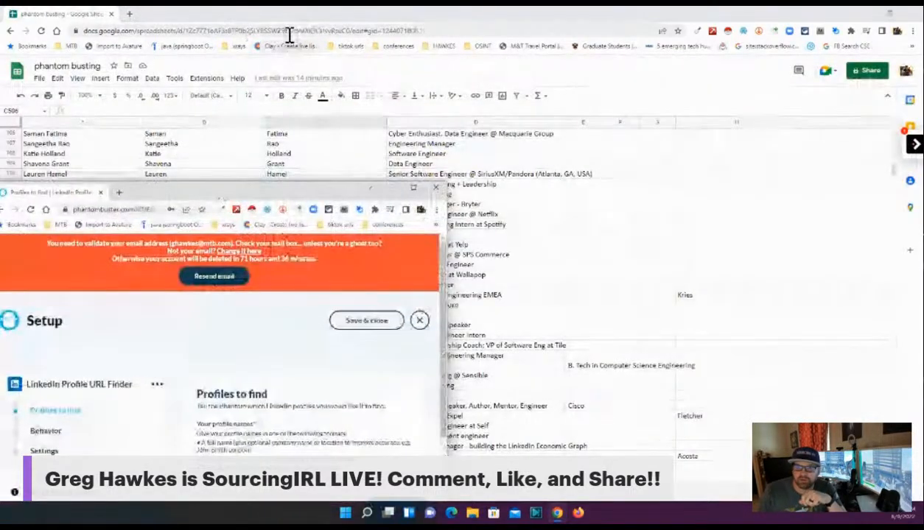
pyautogui.click(289, 33)
pyautogui.moveTo(425, 31); pyautogui.dragTo(34, 14)
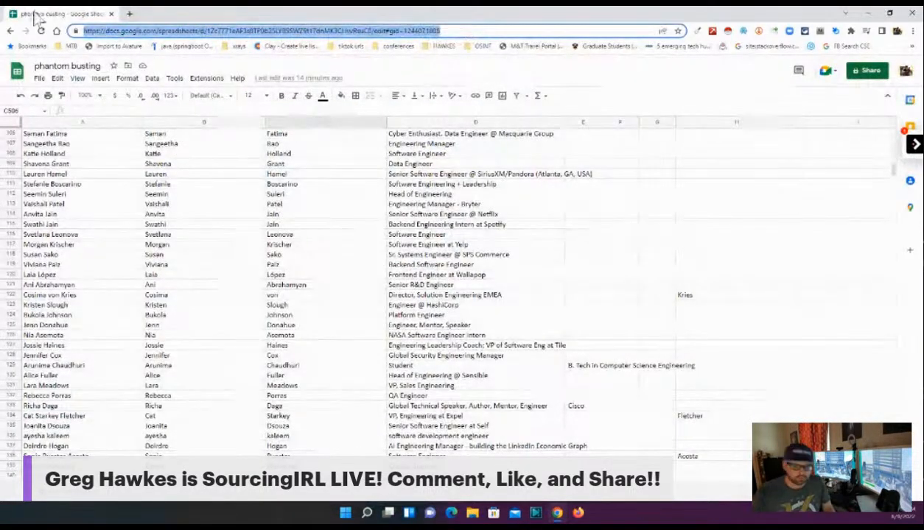
pyautogui.moveTo(256, 11); pyautogui.dragTo(350, 369)
pyautogui.moveTo(207, 200); pyautogui.dragTo(442, 42)
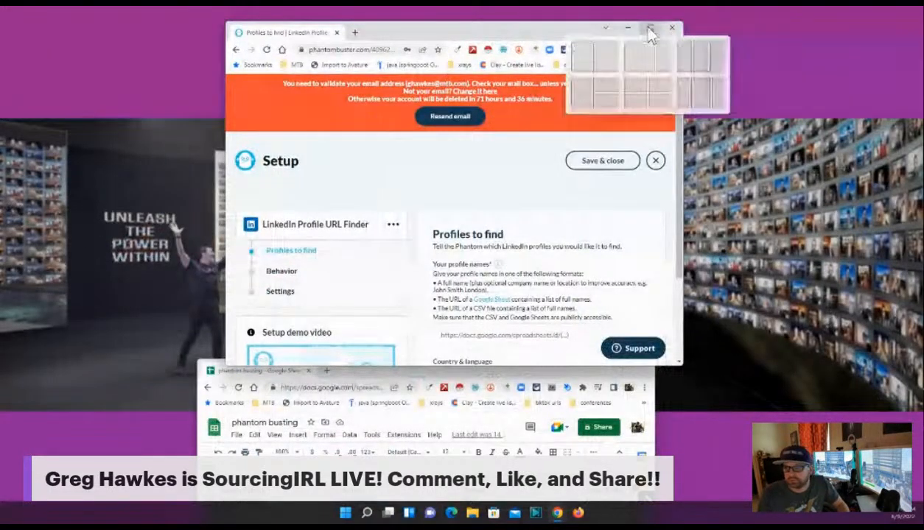
pyautogui.click(648, 28)
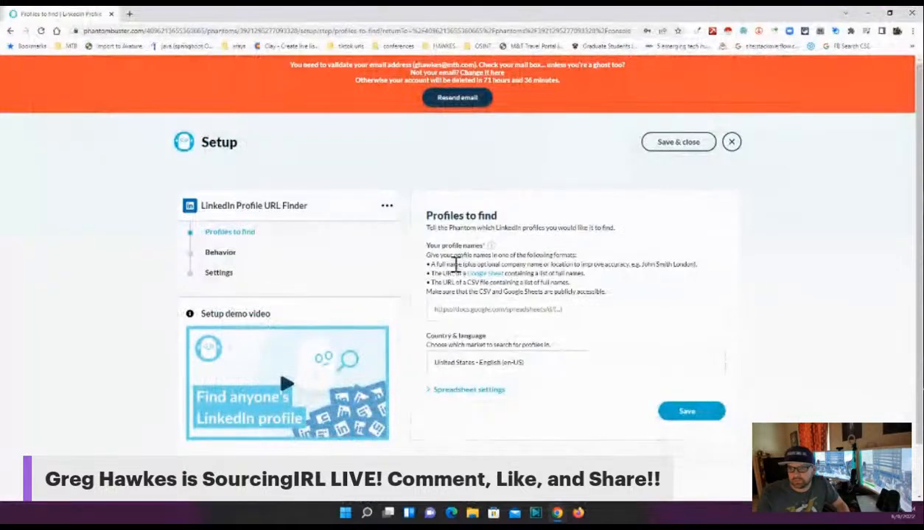
pyautogui.click(513, 313)
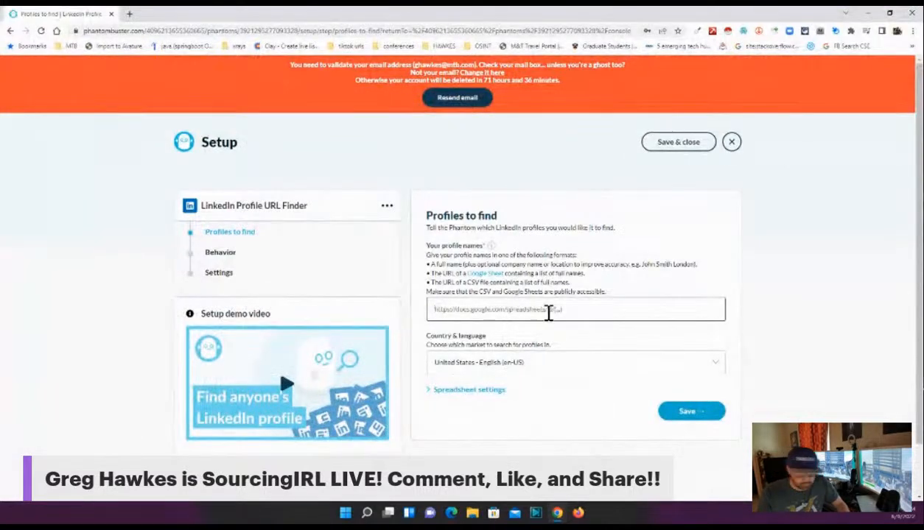
pyautogui.hotkey('ctrl', 'v')
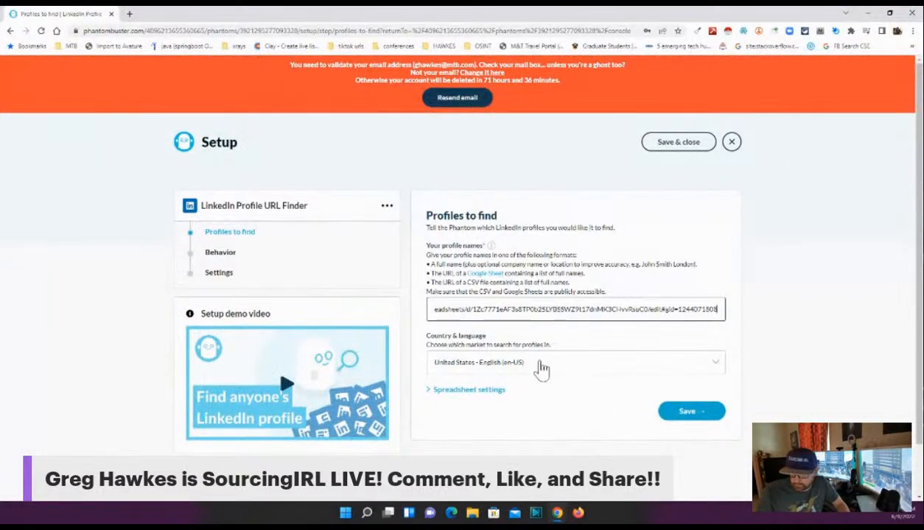
# Leave the name column empty in the spreadsheet settings and save all setup stages, with launch on Manually and notifications on None
pyautogui.click(479, 391)
pyautogui.scroll(-1, 545, 402)
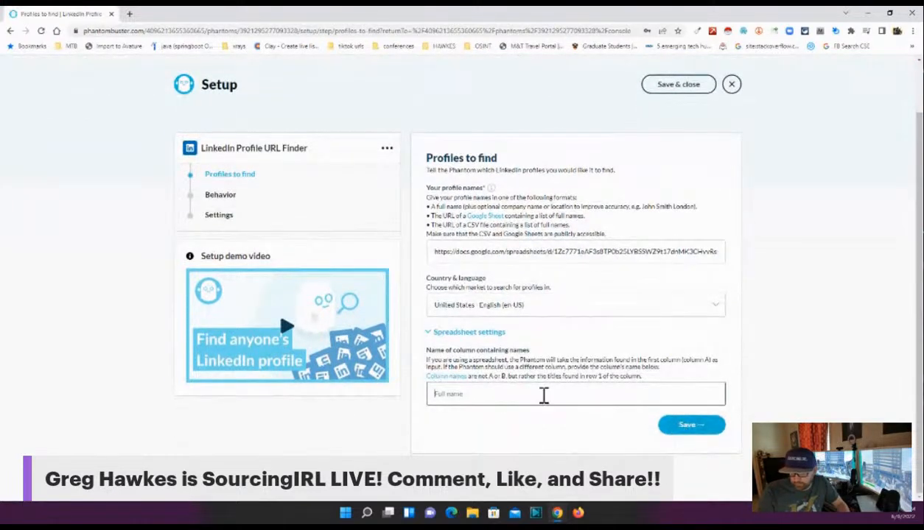
pyautogui.click(696, 433)
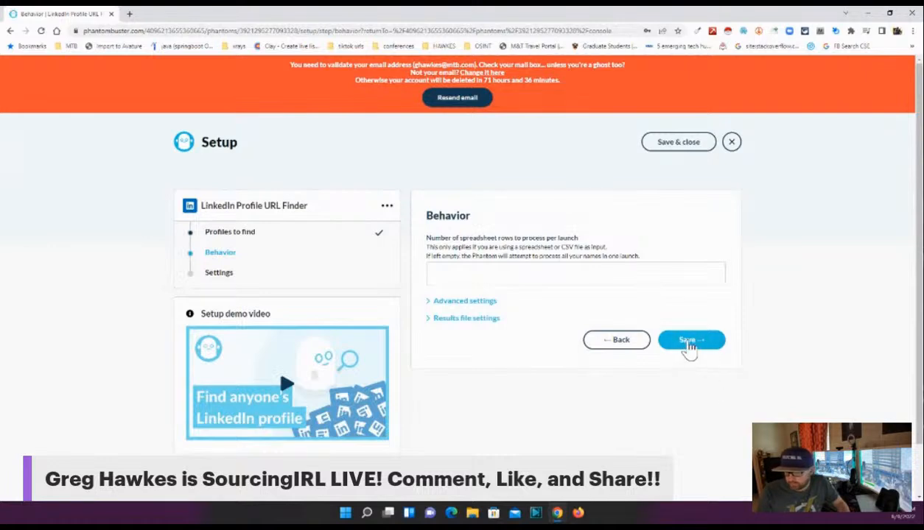
pyautogui.click(689, 346)
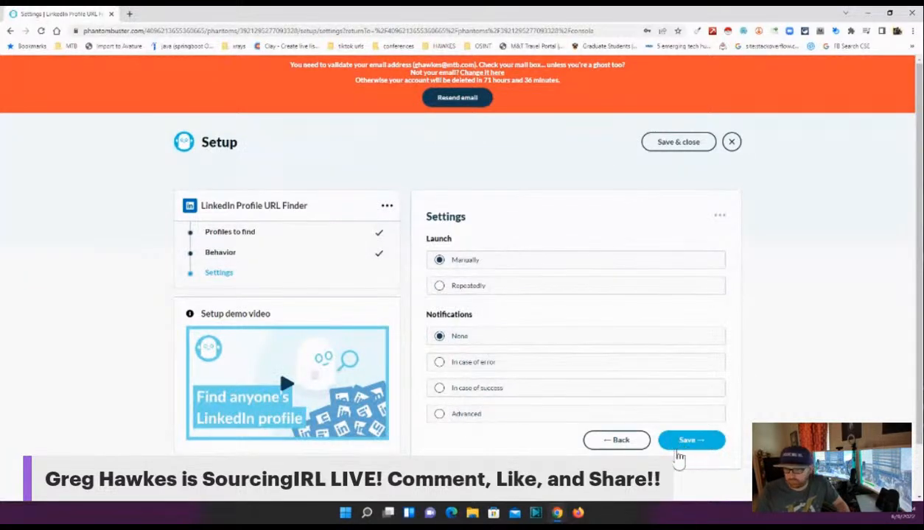
pyautogui.click(683, 445)
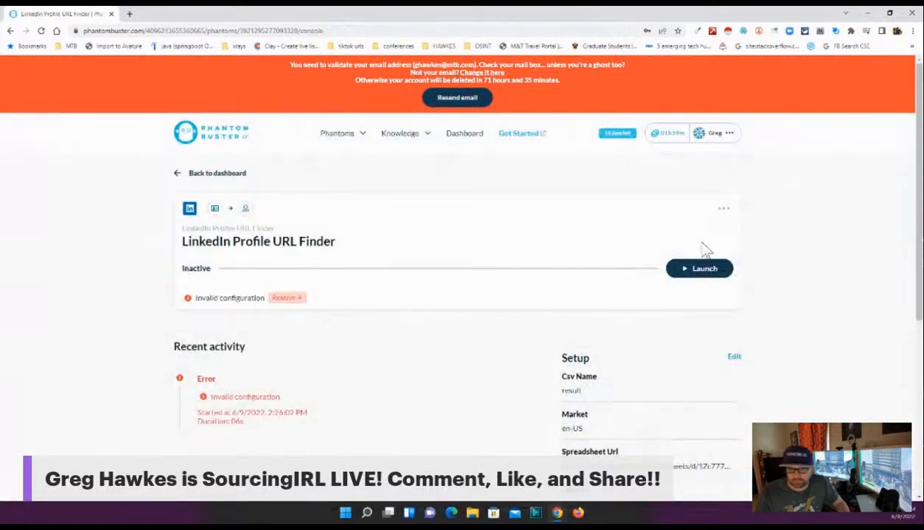
# Launch the LinkedIn Profile URL Finder again, inspect the log of its first run, and return to the phantom's page
pyautogui.click(711, 273)
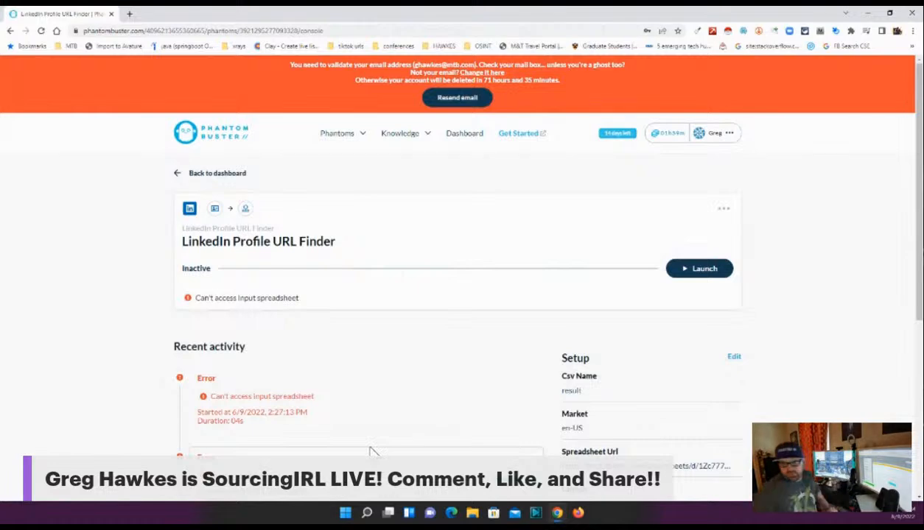
pyautogui.scroll(-3, 402, 353)
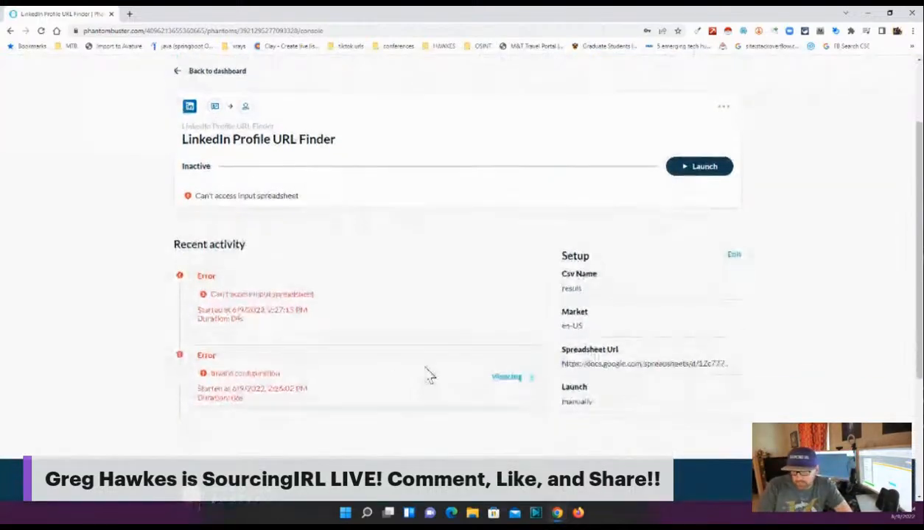
pyautogui.scroll(1, 431, 378)
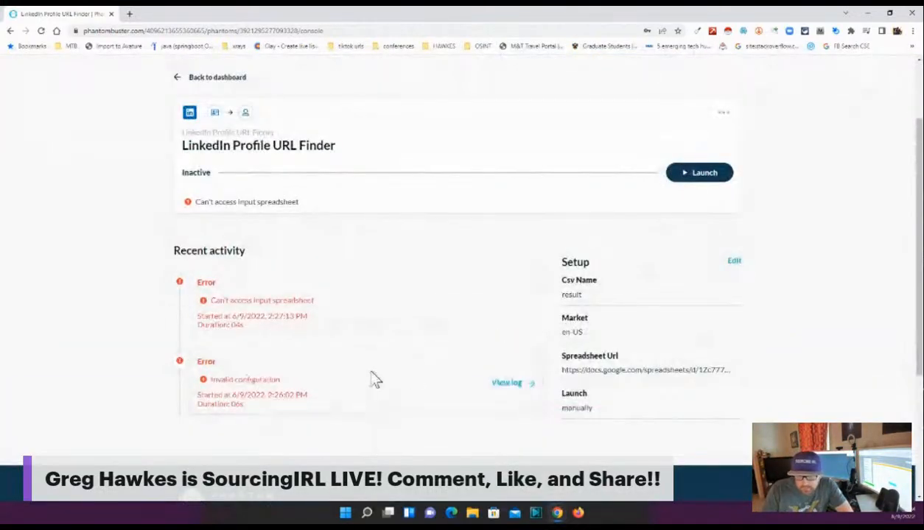
pyautogui.click(501, 385)
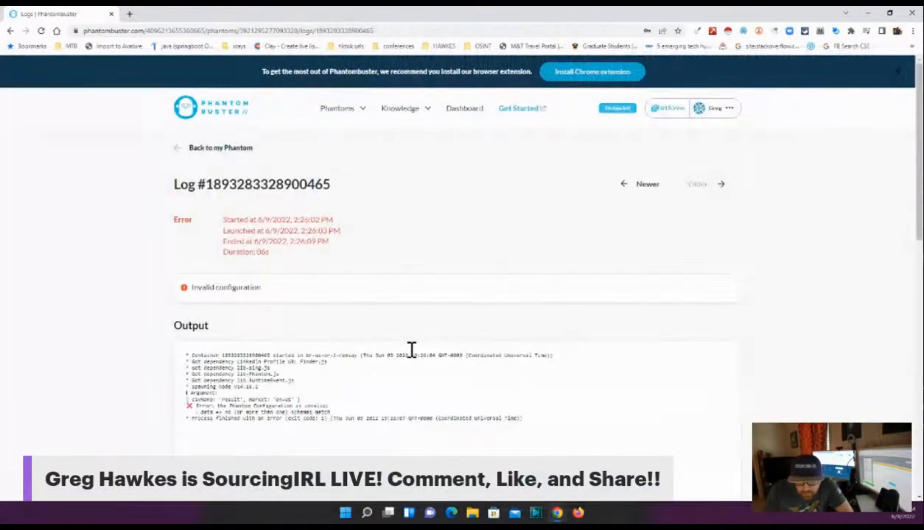
pyautogui.click(11, 30)
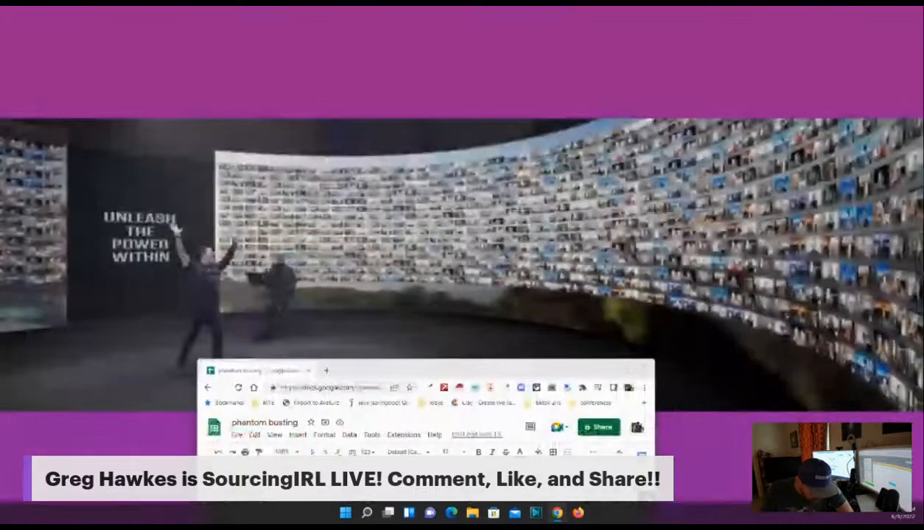
# Close the phantom busting spreadsheet window and bring the spreadsheet back up in a maximized window
pyautogui.click(508, 472)
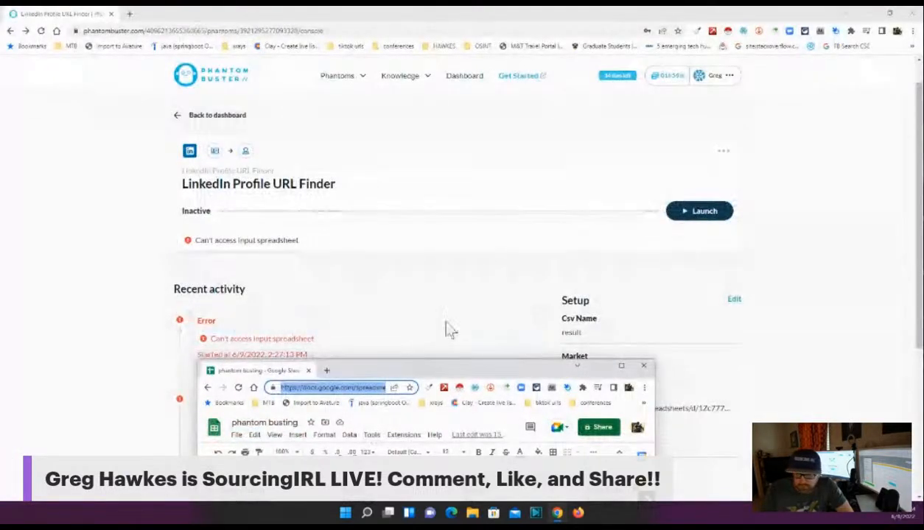
pyautogui.moveTo(429, 367); pyautogui.dragTo(410, 41)
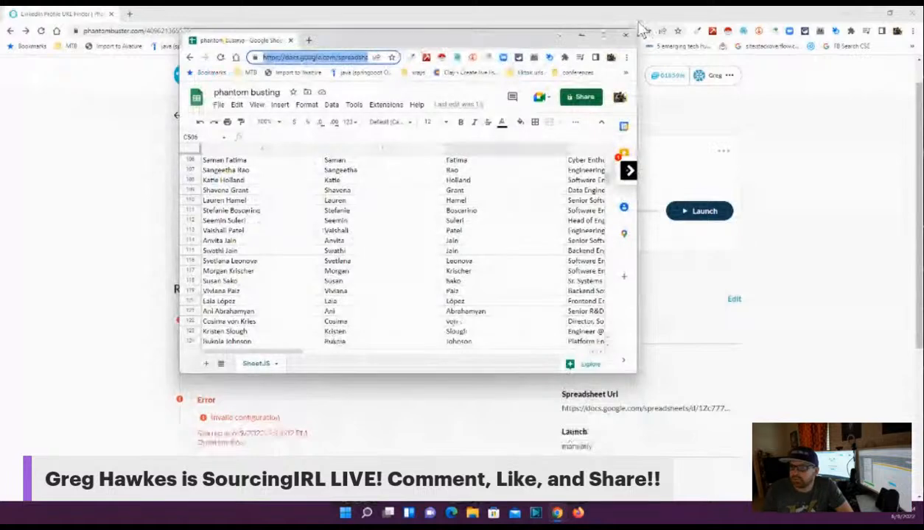
pyautogui.click(626, 35)
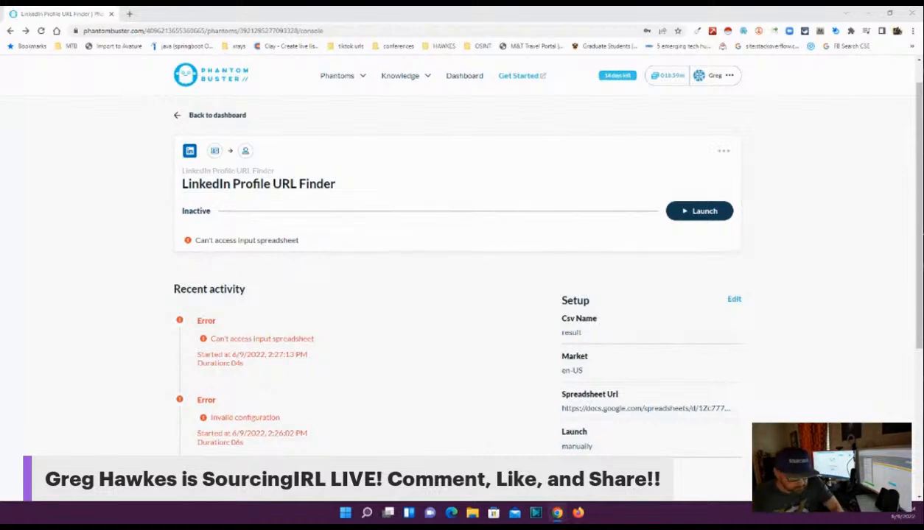
pyautogui.moveTo(287, 428); pyautogui.dragTo(526, 131)
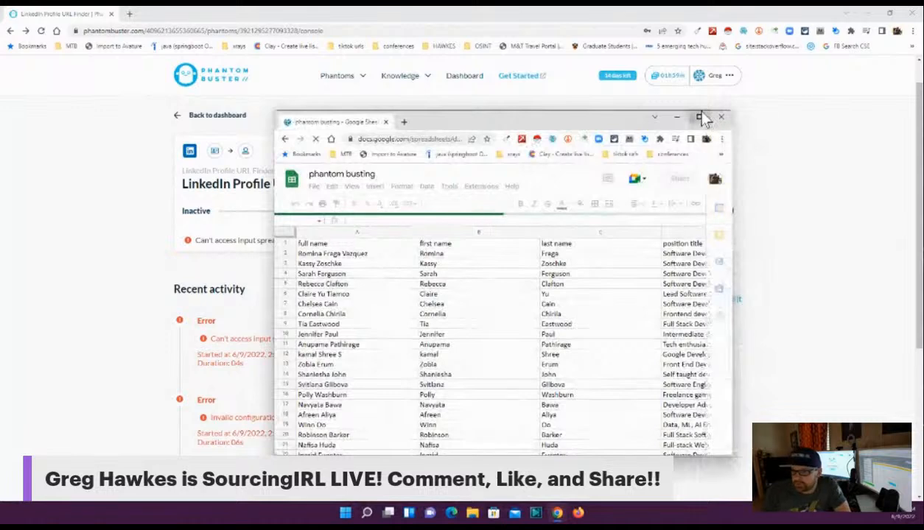
pyautogui.click(699, 117)
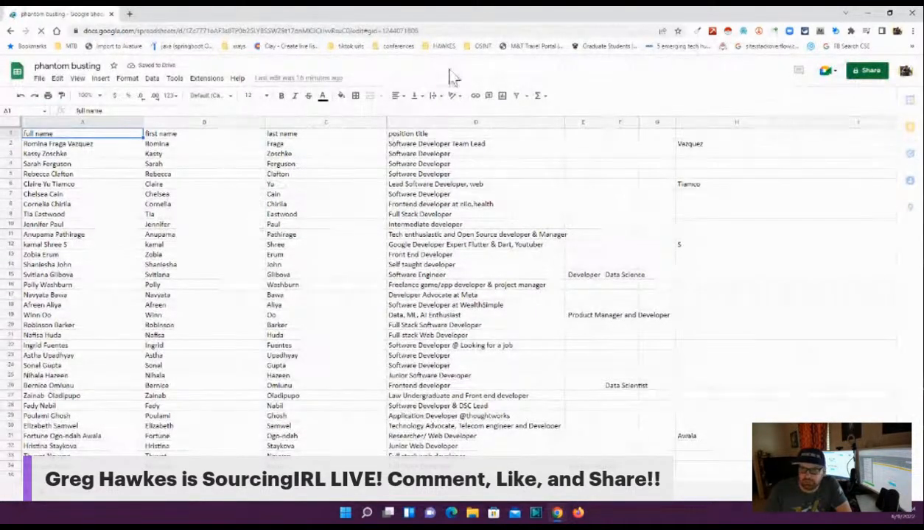
# Move the spreadsheet window aside and return from the PhantomBuster dashboard to the LinkedIn Profile URL Finder page
pyautogui.moveTo(532, 21); pyautogui.dragTo(0, 221)
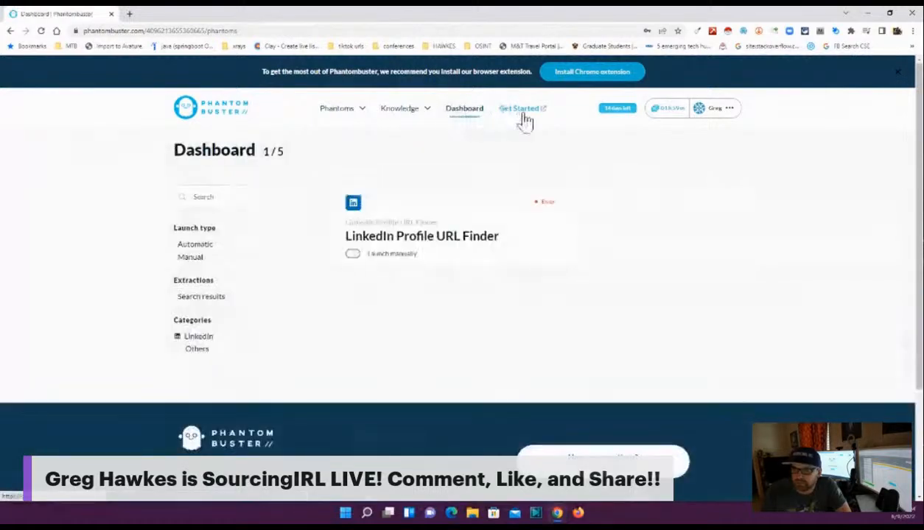
pyautogui.click(10, 31)
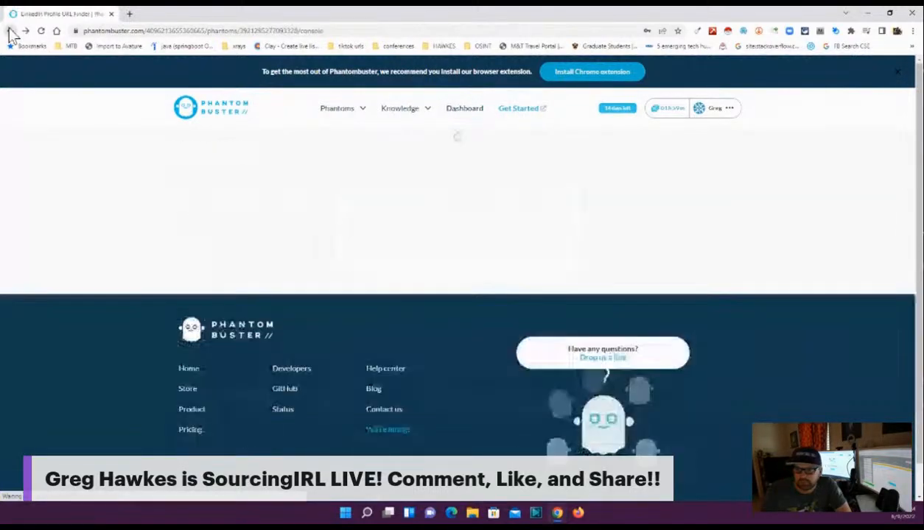
# Edit the phantom's setup, set the number of spreadsheet rows to process per launch to 10, and save the Behavior stage
pyautogui.scroll(-3, 442, 273)
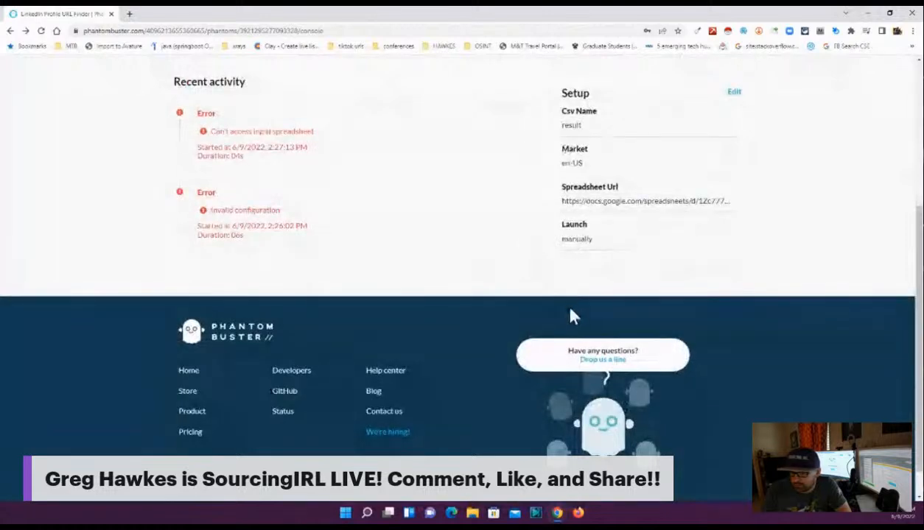
pyautogui.scroll(5, 571, 313)
pyautogui.click(731, 336)
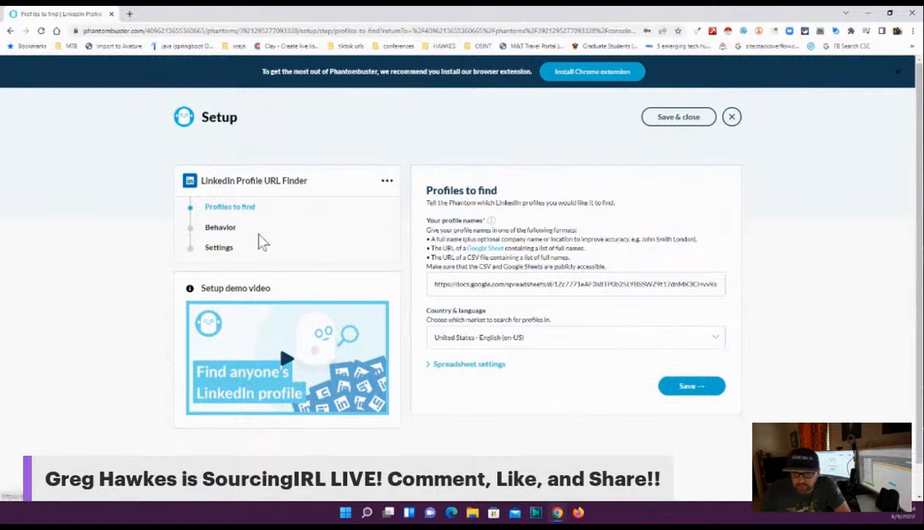
pyautogui.click(220, 228)
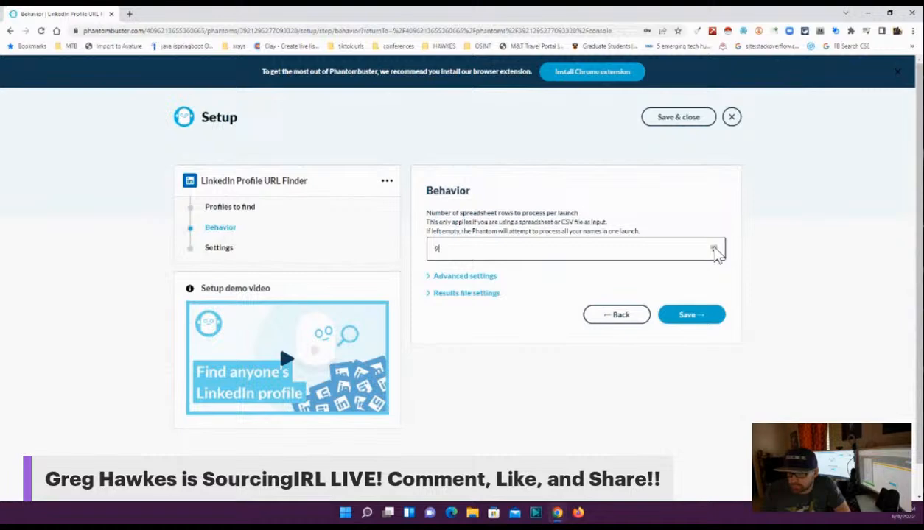
pyautogui.tripleClick(486, 276)
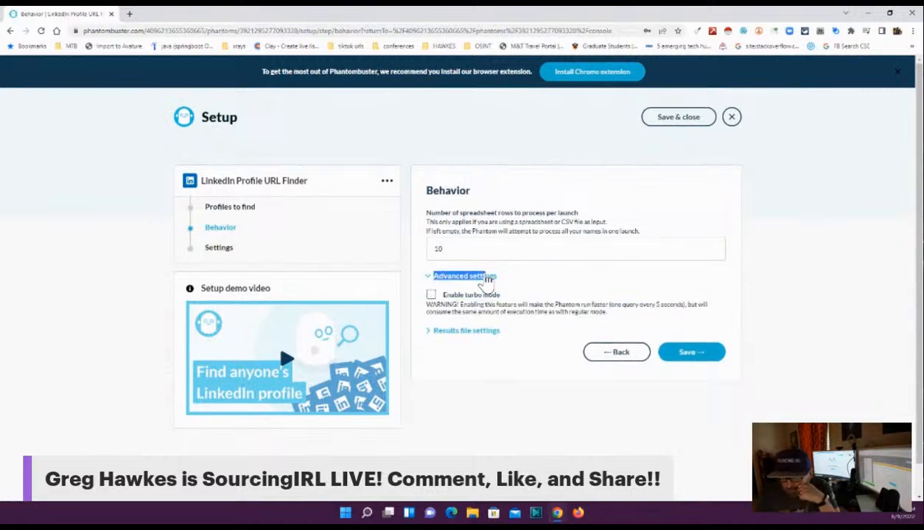
pyautogui.click(465, 332)
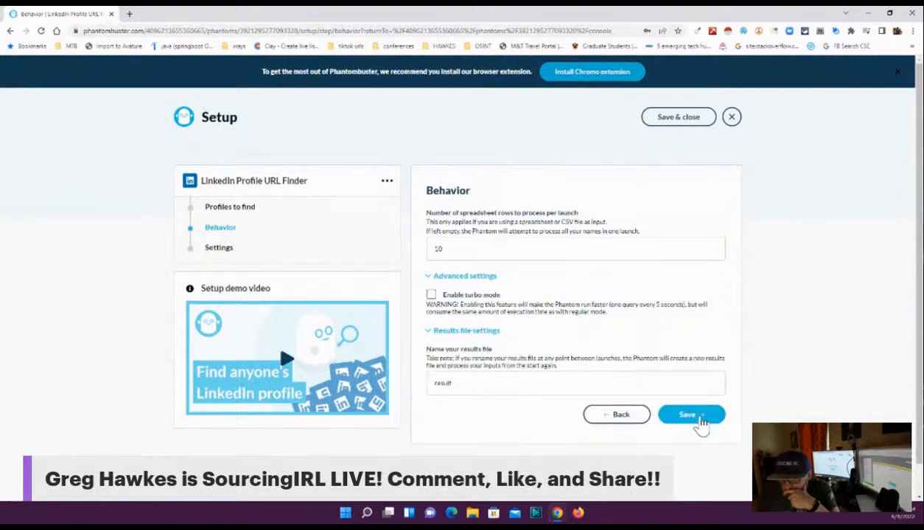
pyautogui.click(701, 423)
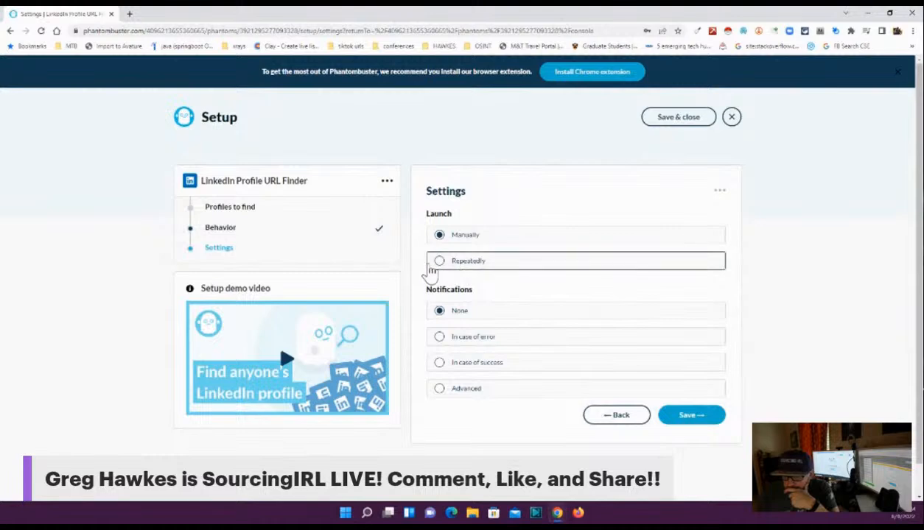
# Try the Repeatedly launch option and the Advanced notification options, returning launch to Manually and notifications to None
pyautogui.click(440, 263)
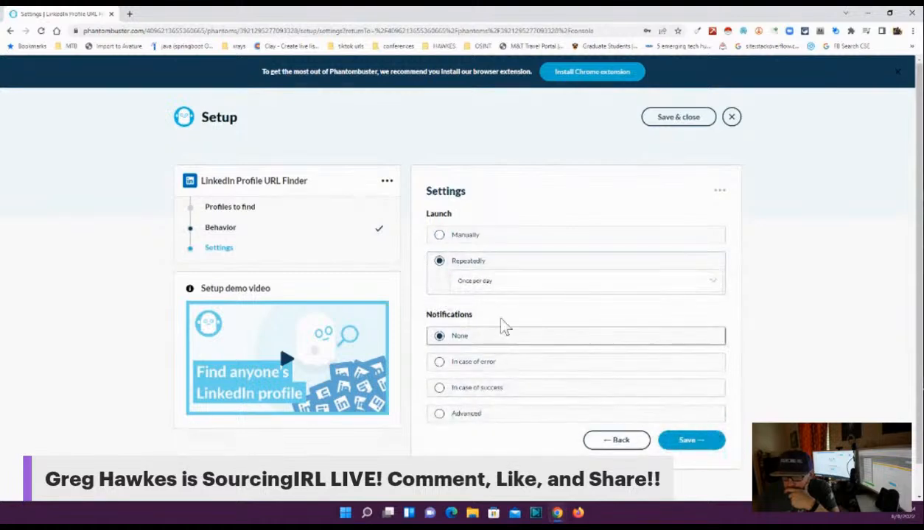
pyautogui.click(441, 235)
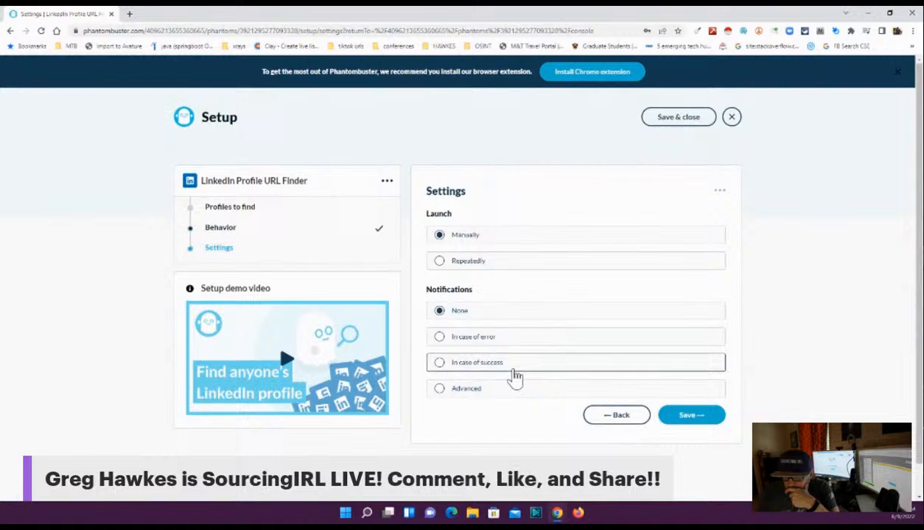
pyautogui.click(510, 396)
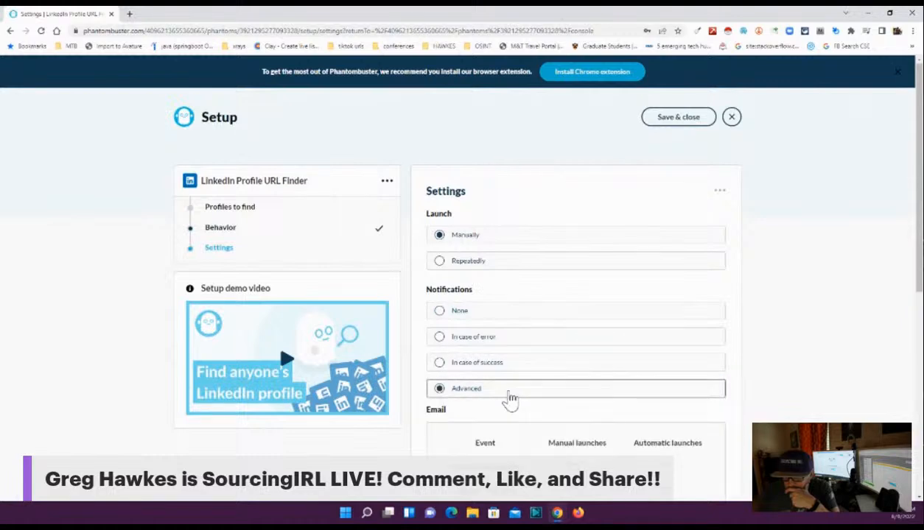
pyautogui.scroll(-2, 527, 402)
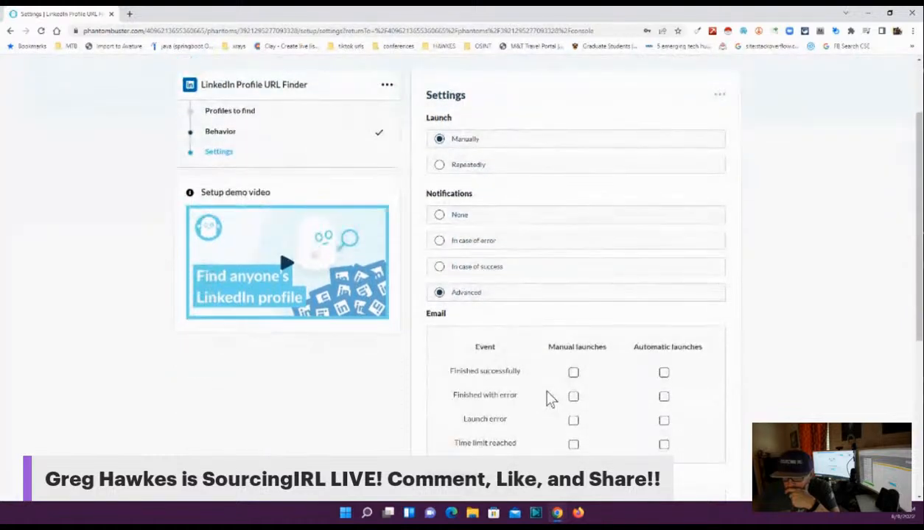
pyautogui.scroll(-2, 551, 398)
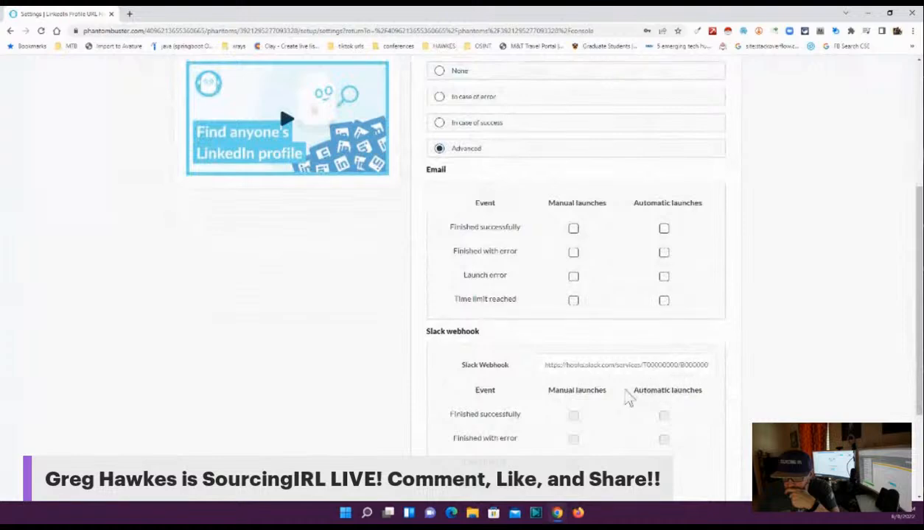
pyautogui.scroll(3, 582, 404)
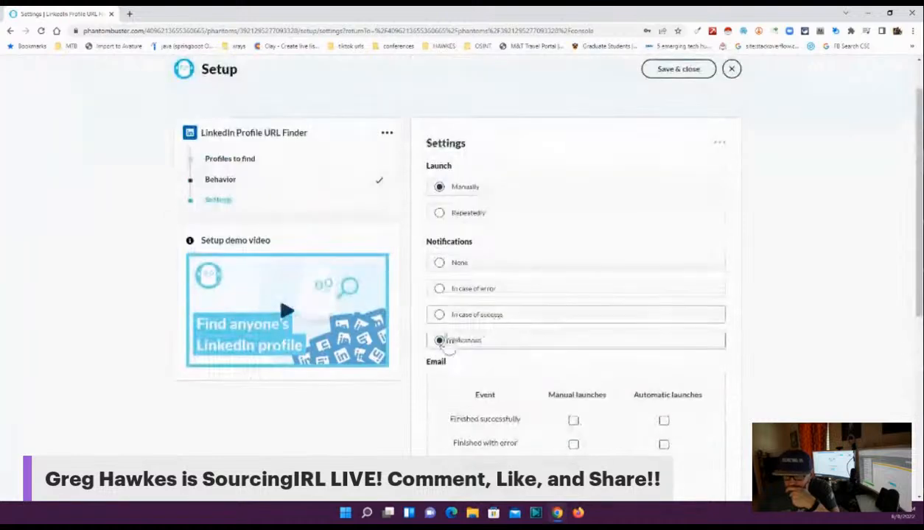
pyautogui.click(440, 262)
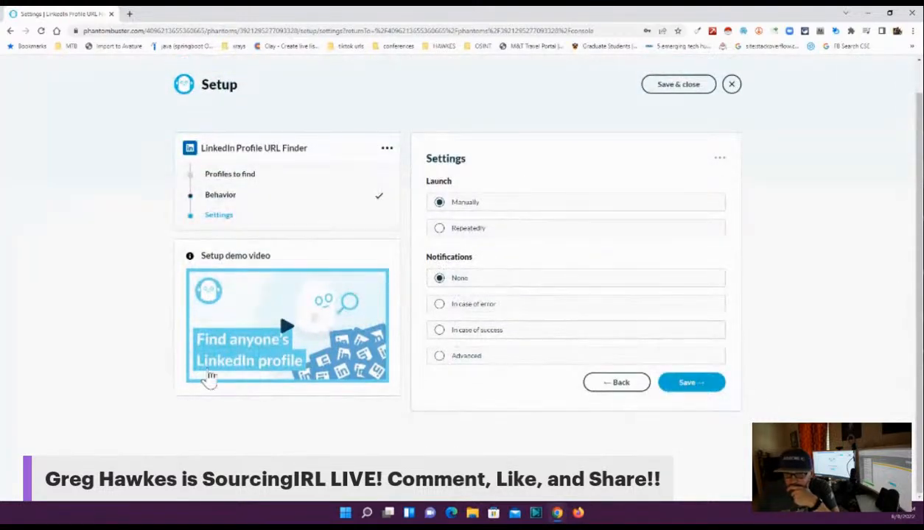
# Watch part of the setup demo video for the LinkedIn Profile URL Finder, pause it, and close it with the window unmaximized
pyautogui.click(250, 337)
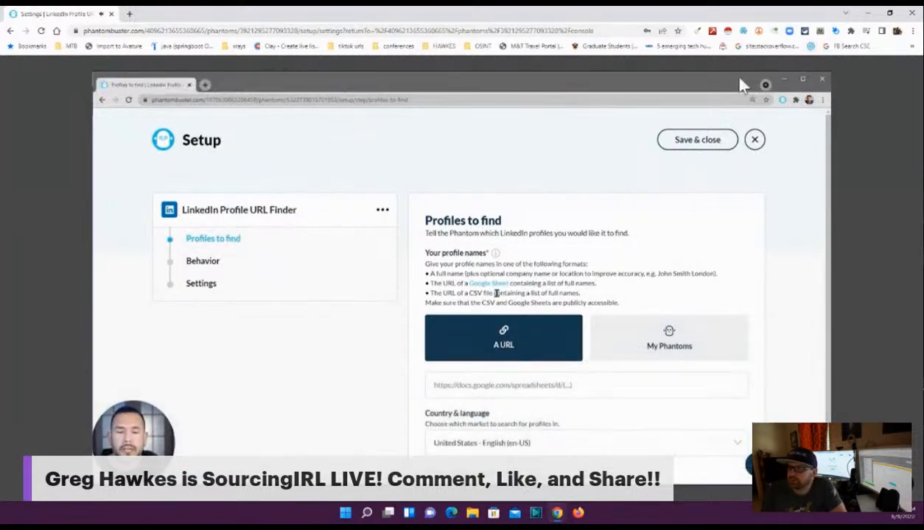
pyautogui.click(108, 476)
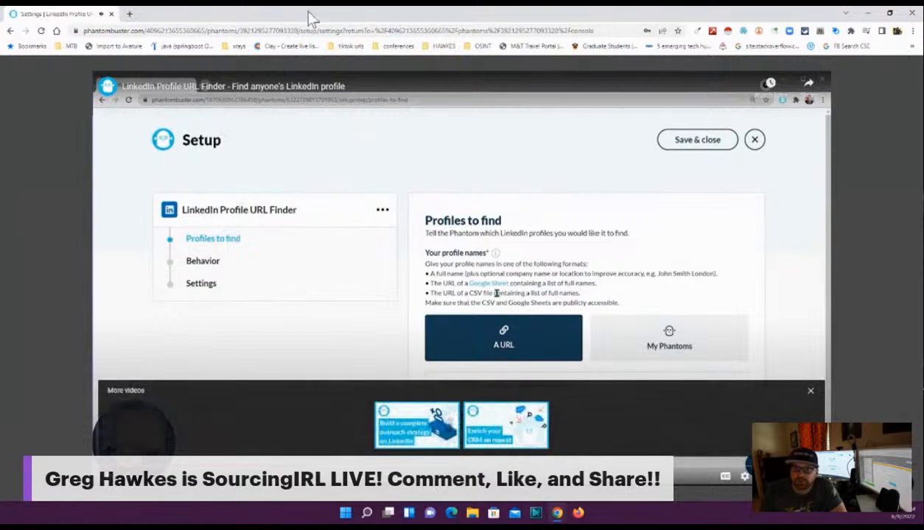
pyautogui.moveTo(318, 22); pyautogui.dragTo(351, 56)
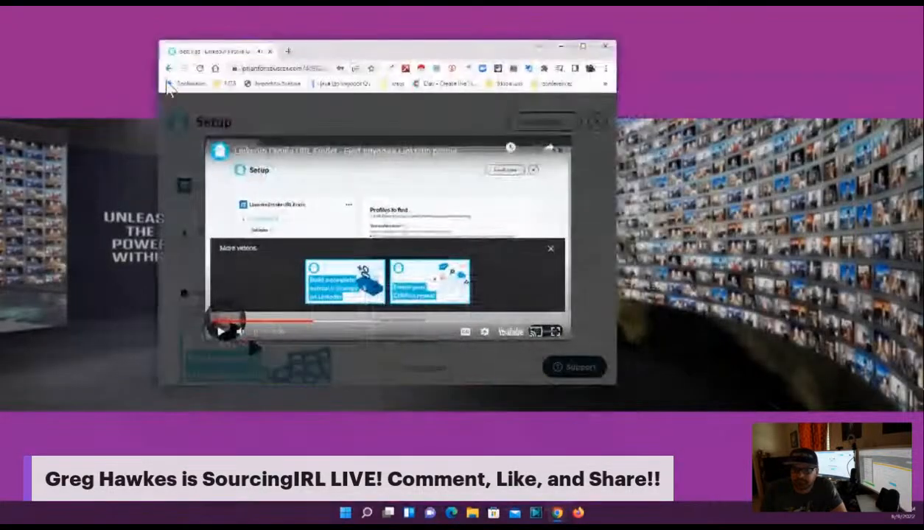
pyautogui.click(246, 121)
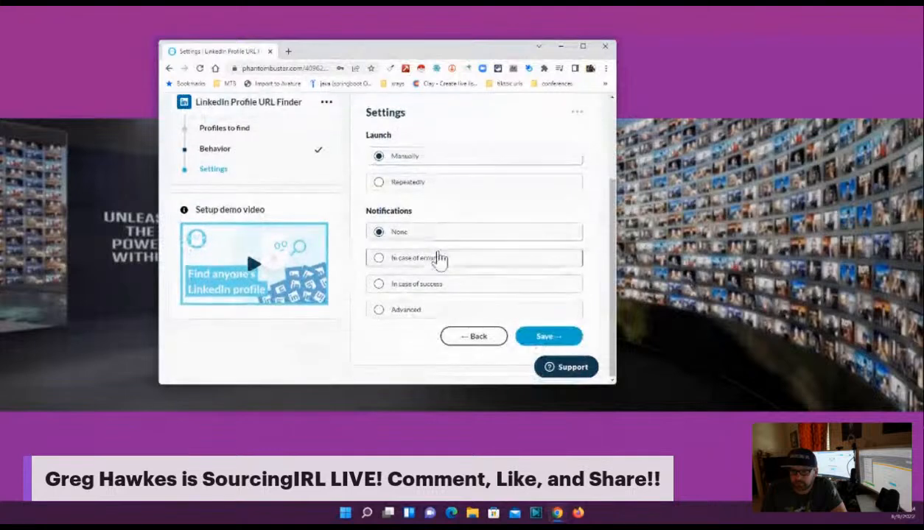
# Maximize the window, set the name column in the Profiles to find spreadsheet settings to full name, and save that stage
pyautogui.click(213, 266)
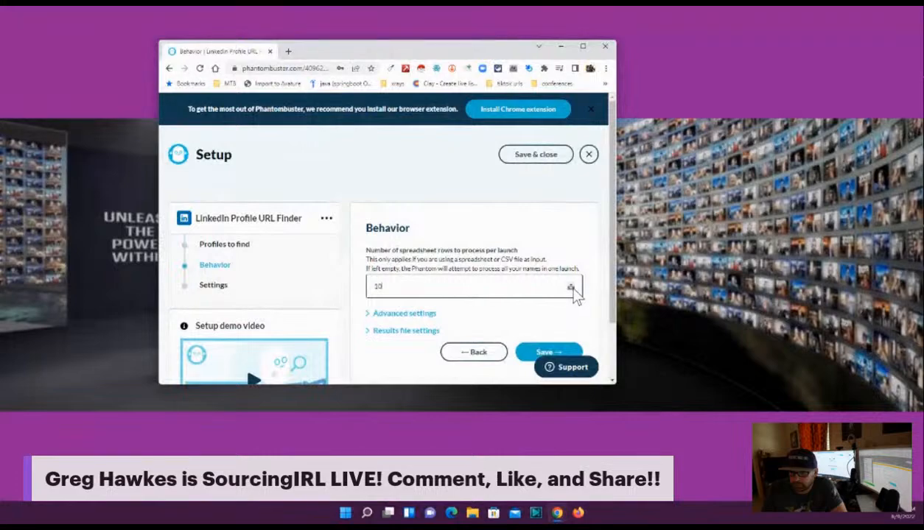
pyautogui.click(228, 246)
pyautogui.scroll(-2, 450, 242)
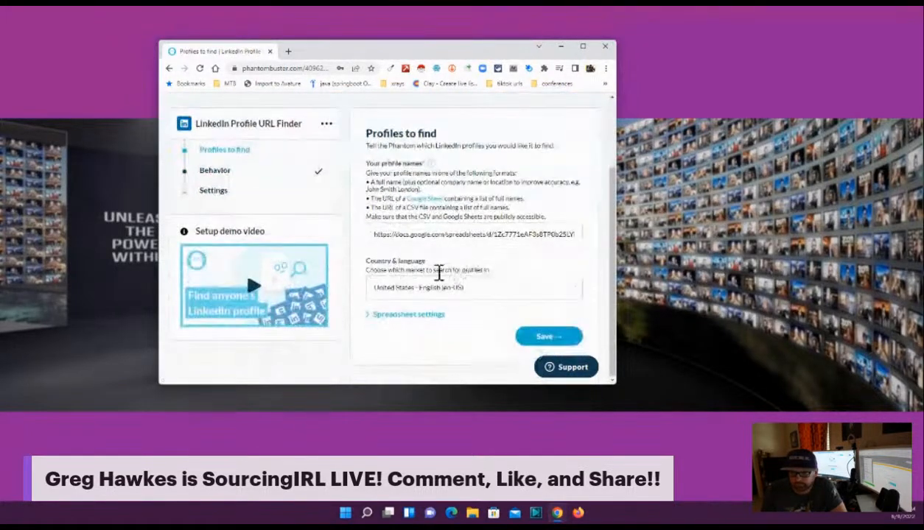
pyautogui.click(583, 46)
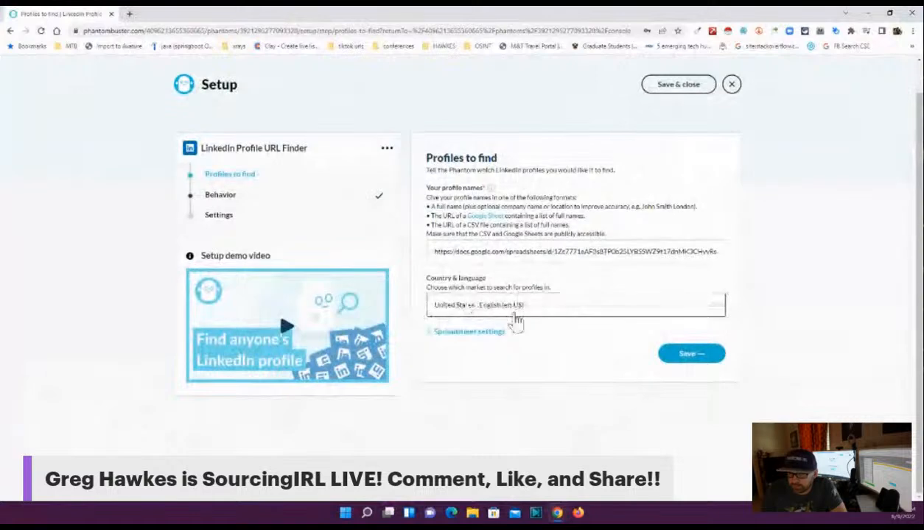
pyautogui.click(478, 333)
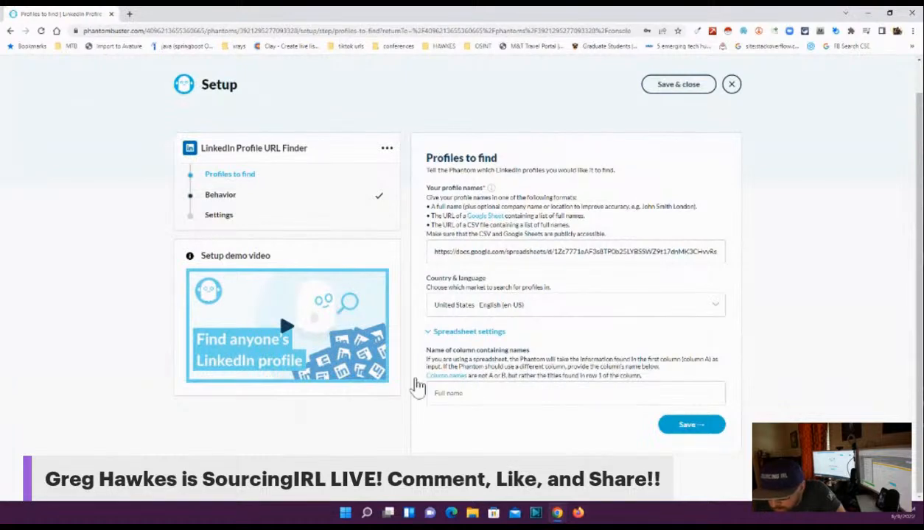
pyautogui.click(465, 393)
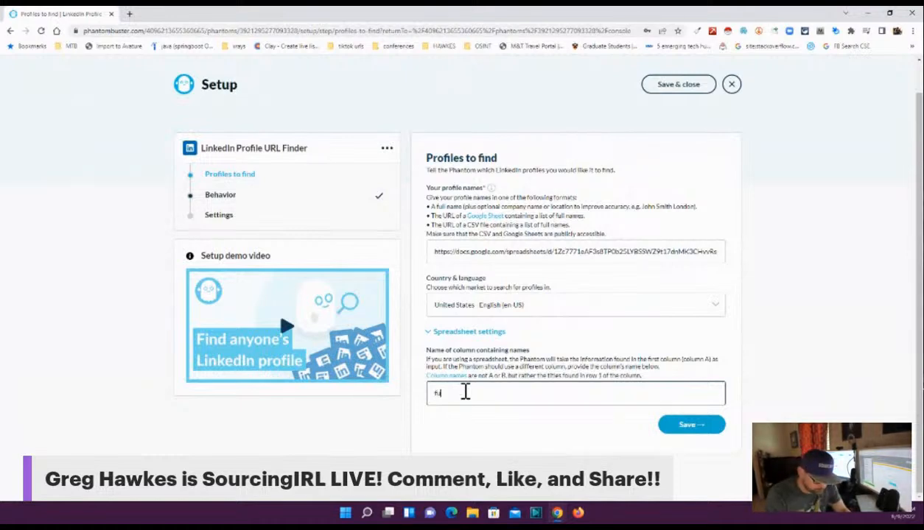
pyautogui.write('full na')
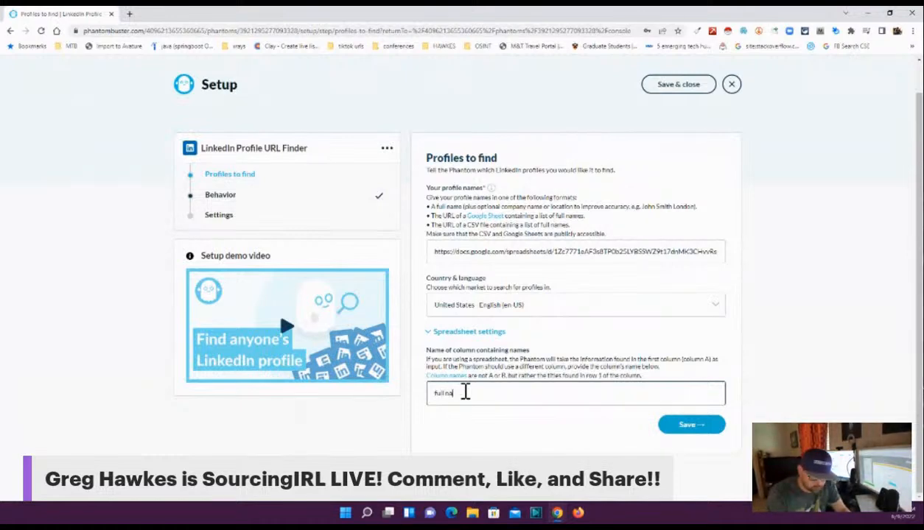
pyautogui.write('me')
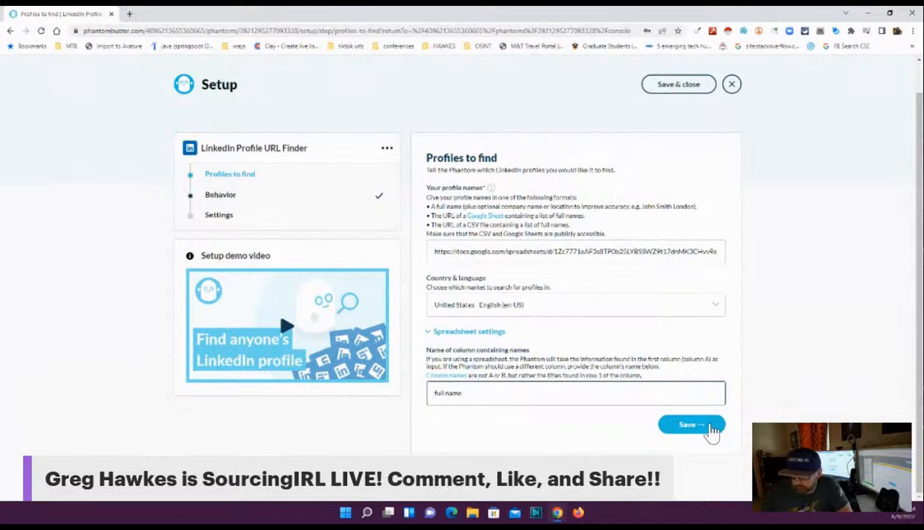
pyautogui.click(712, 428)
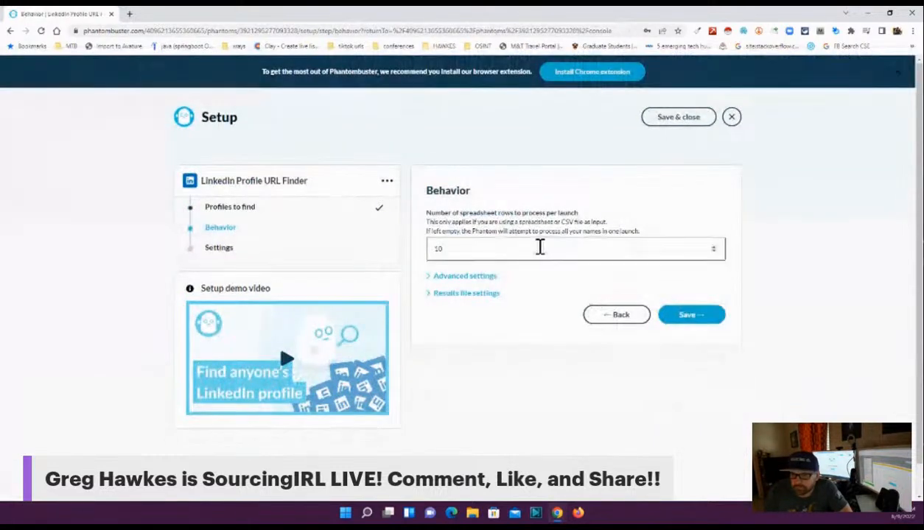
# Save the remaining setup stages with launch on Manually and notifications on None, and launch the LinkedIn Profile URL Finder
pyautogui.click(719, 318)
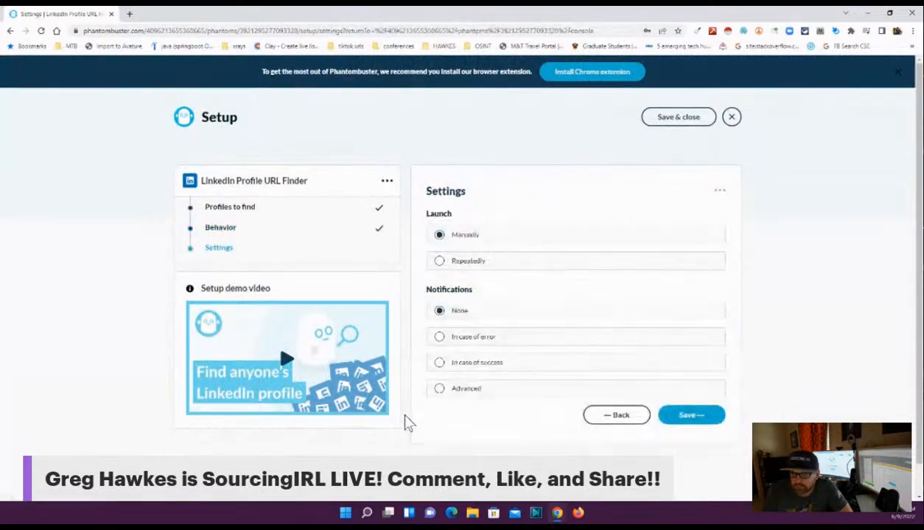
pyautogui.click(686, 421)
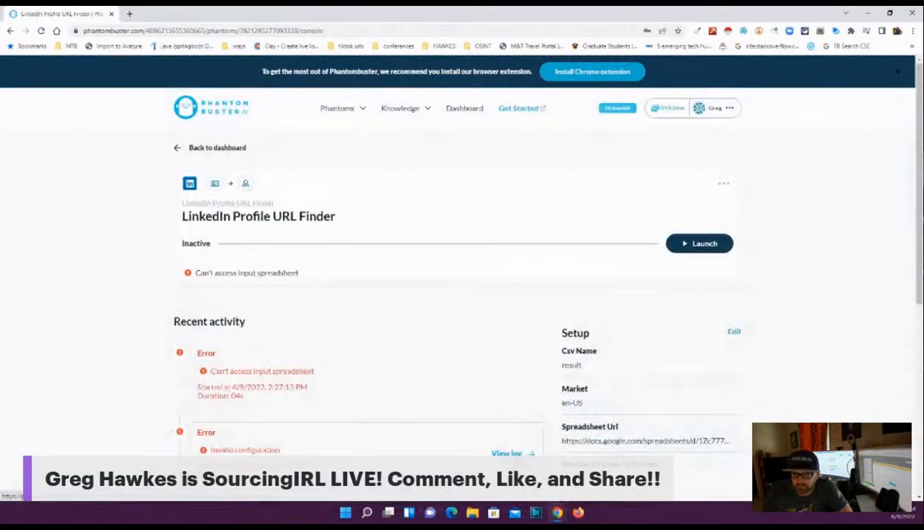
pyautogui.click(703, 248)
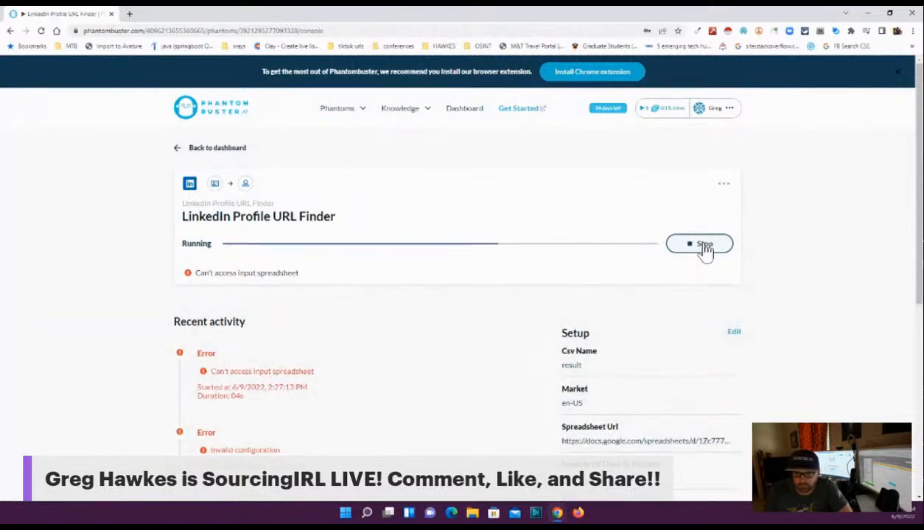
# Examine the phantom's error message and recent activity, and open the log of the latest run
pyautogui.rightClick(190, 273)
pyautogui.tripleClick(189, 273)
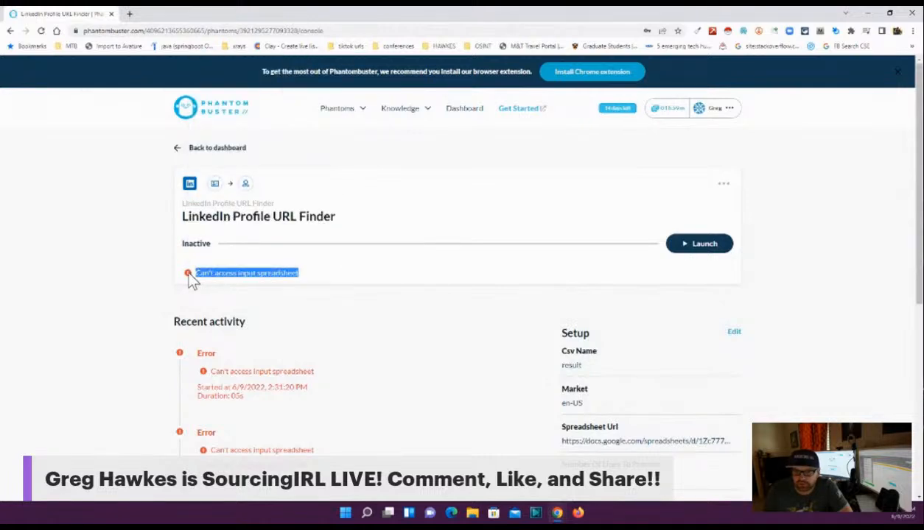
pyautogui.click(330, 296)
pyautogui.scroll(-3, 332, 302)
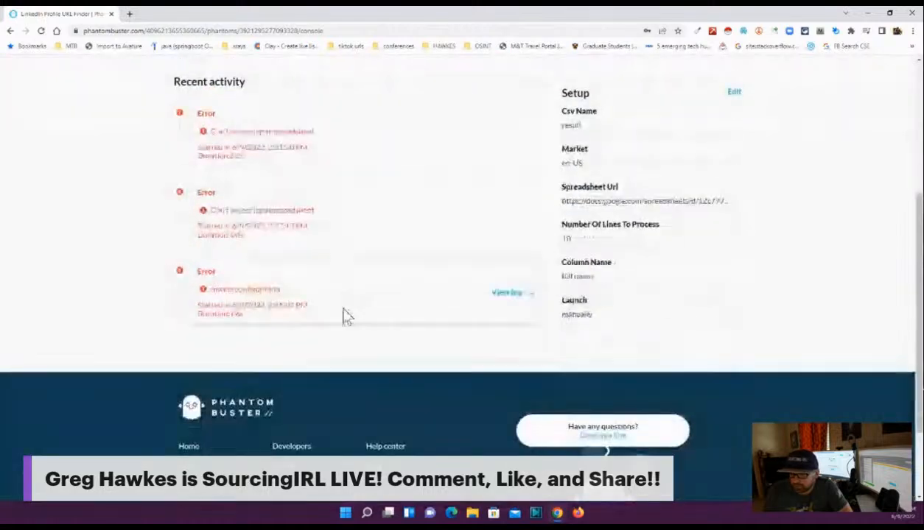
pyautogui.scroll(1, 350, 321)
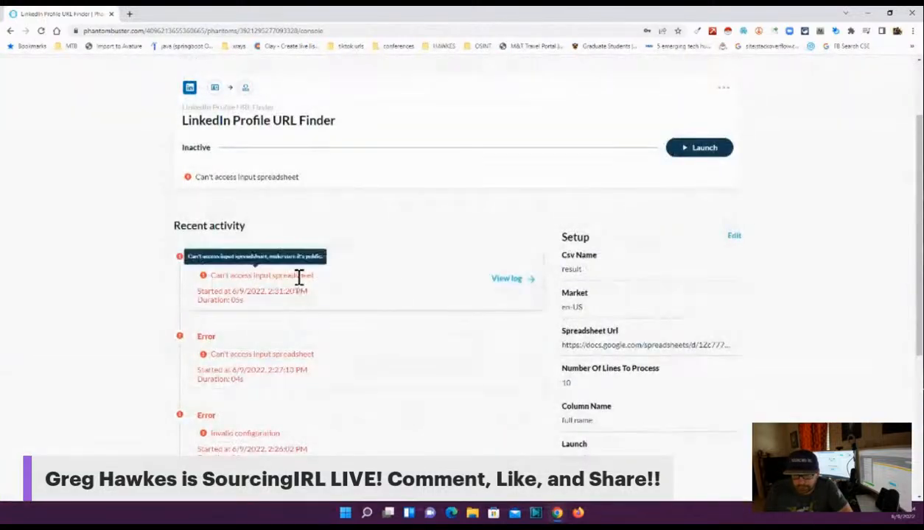
pyautogui.click(521, 285)
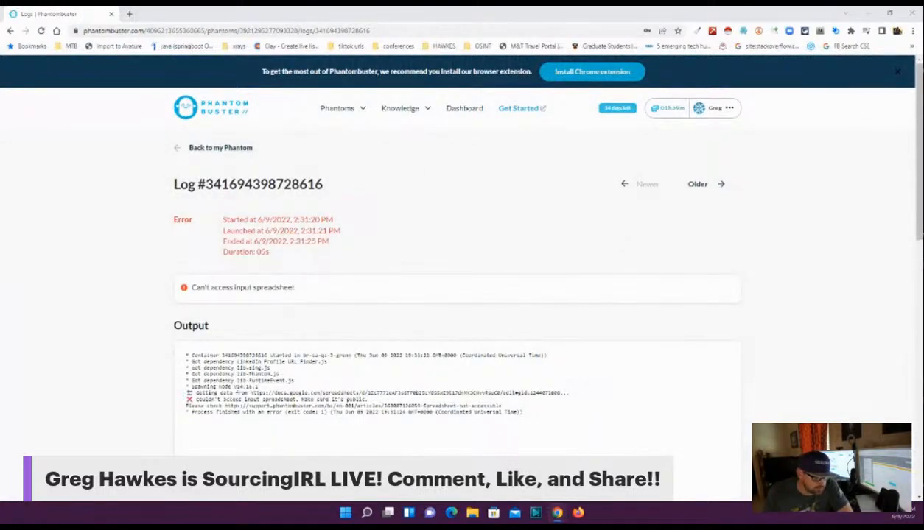
# Bring the phantom busting spreadsheet up maximized and set its general access to Anyone with the link as Viewer
pyautogui.moveTo(0, 103); pyautogui.dragTo(504, 63)
pyautogui.click(695, 51)
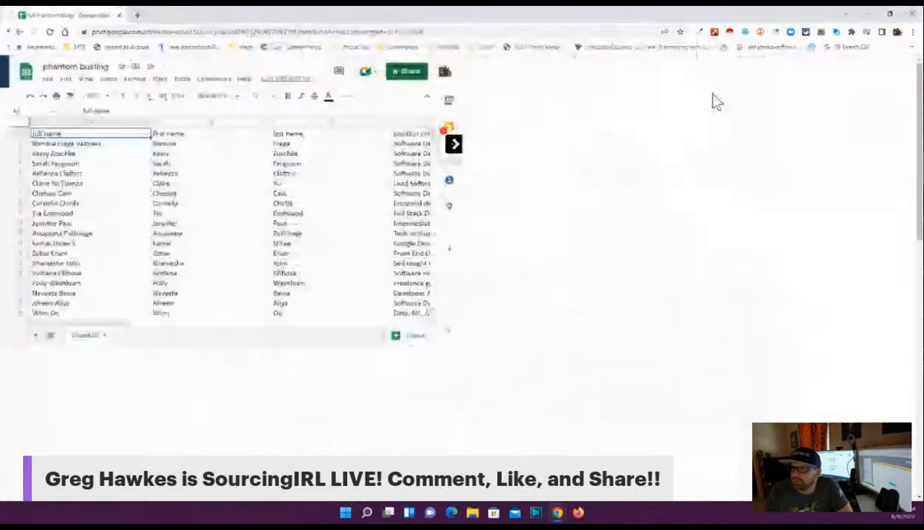
pyautogui.click(881, 73)
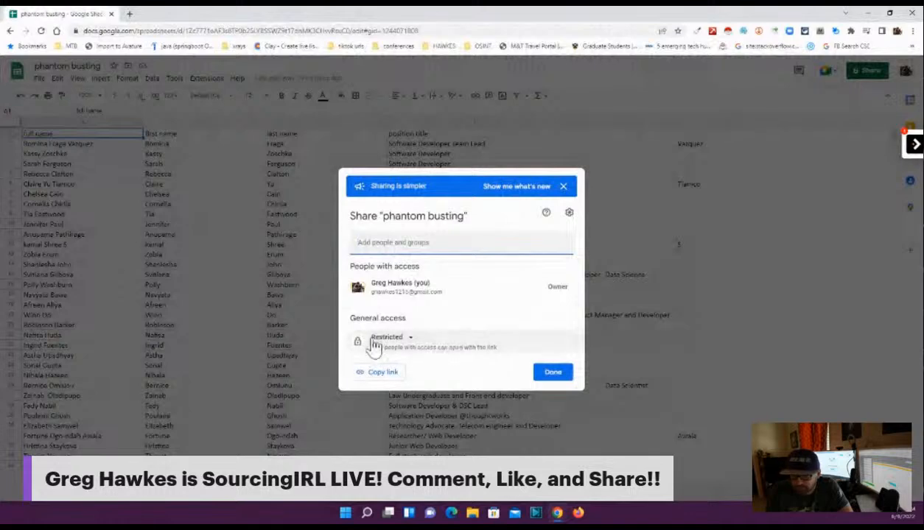
pyautogui.click(409, 342)
pyautogui.click(440, 381)
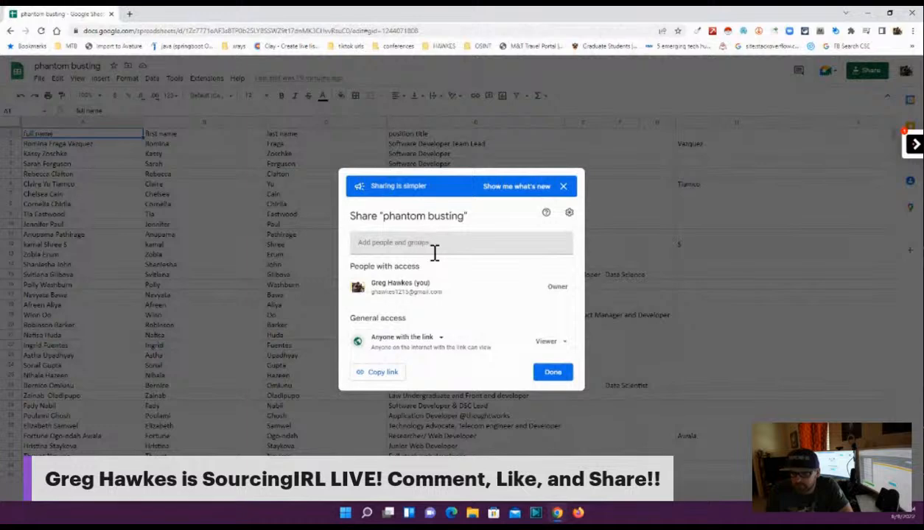
# Keep the link role as Viewer, close the sharing settings, and move the phantom busting spreadsheet window out of the way
pyautogui.click(556, 343)
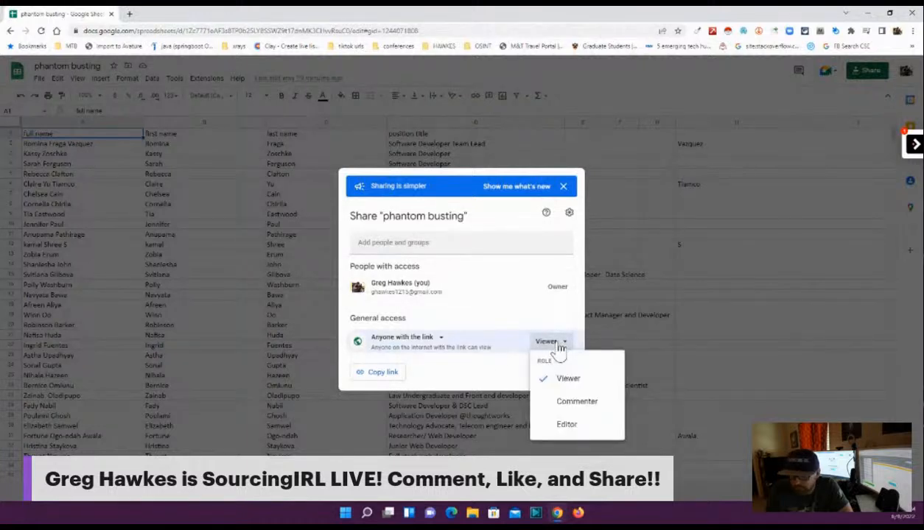
pyautogui.click(557, 344)
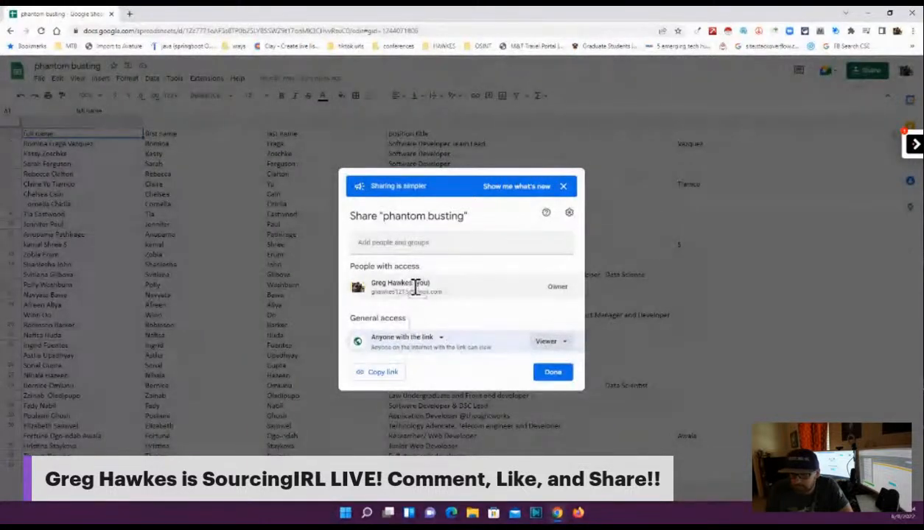
pyautogui.click(555, 373)
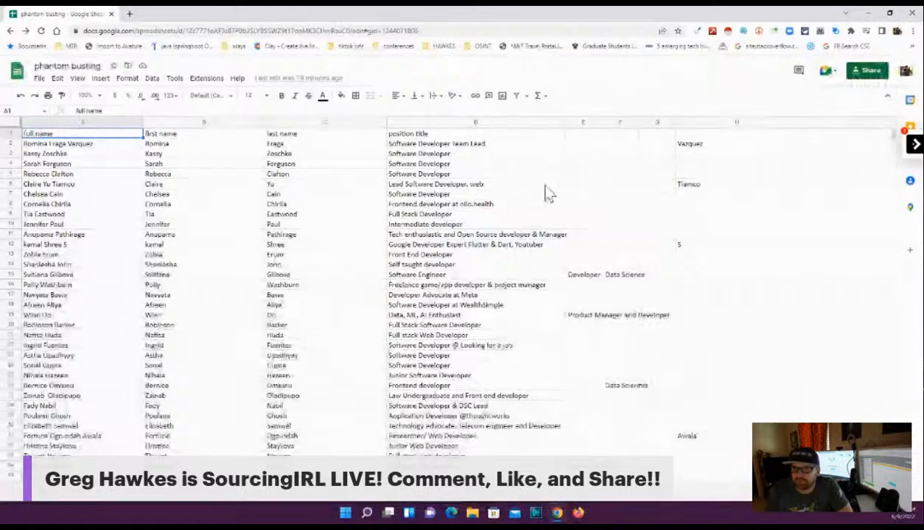
pyautogui.moveTo(173, 14); pyautogui.dragTo(0, 179)
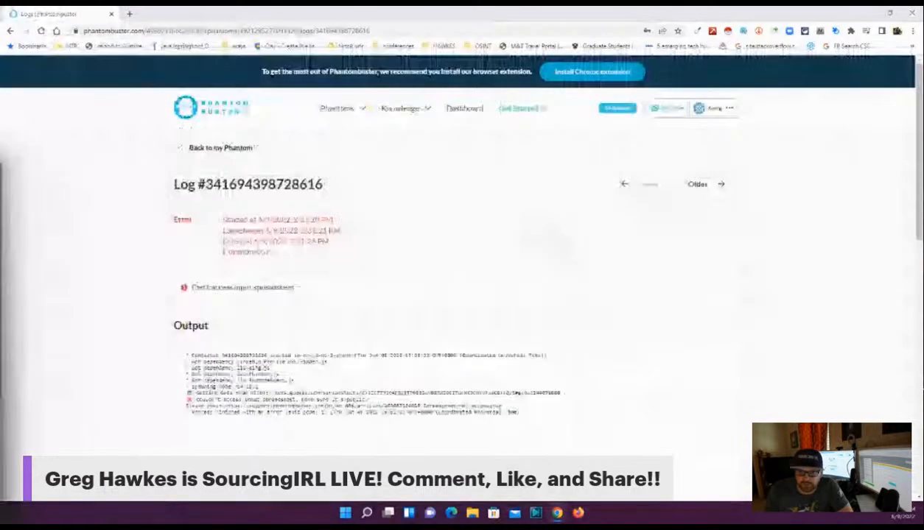
# Return from the log to the LinkedIn Profile URL Finder phantom, launch it again, and wait for the run to finish
pyautogui.click(218, 149)
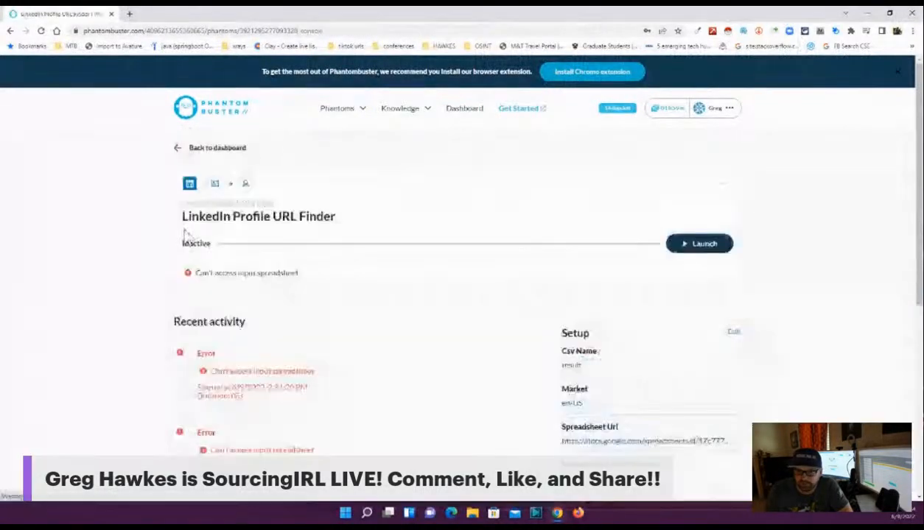
pyautogui.click(704, 245)
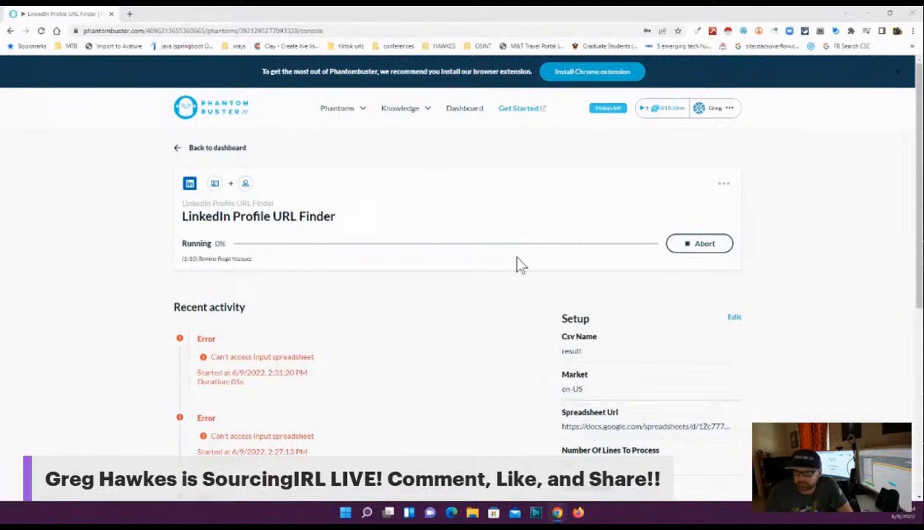
pyautogui.scroll(-2, 619, 331)
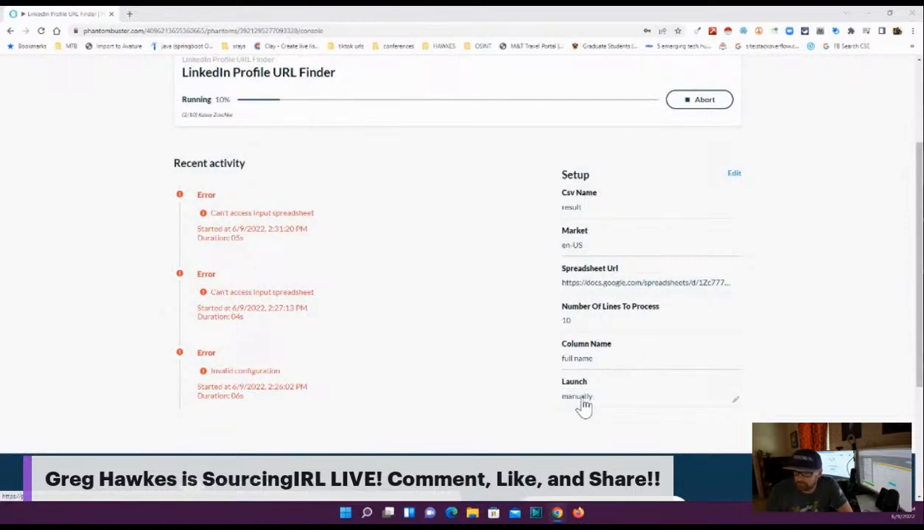
pyautogui.scroll(1, 364, 335)
pyautogui.scroll(3, 362, 333)
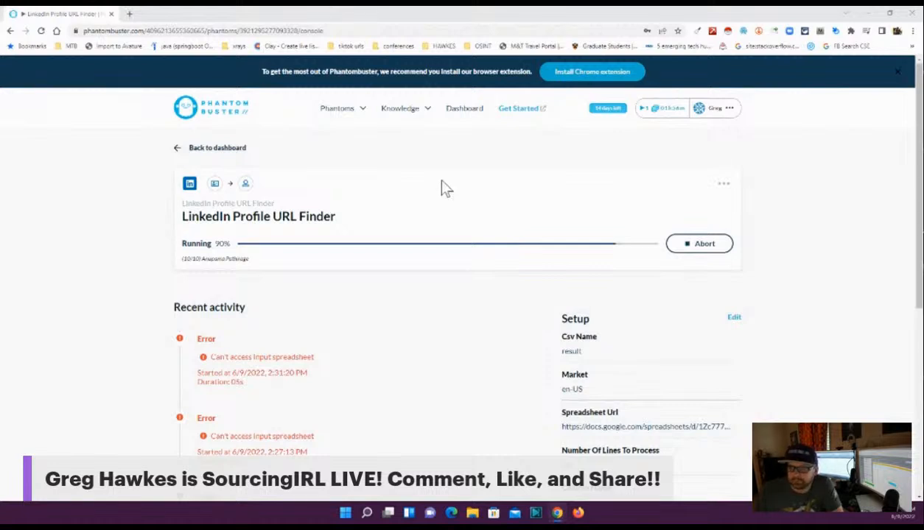
pyautogui.moveTo(331, 124)
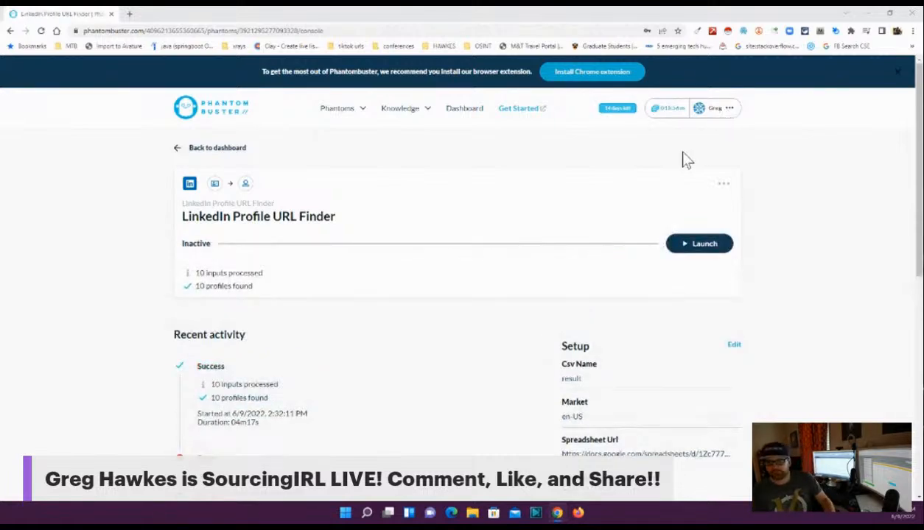
# Download the run's results as CSV and view the result file in a maximized Excel window
pyautogui.click(611, 248)
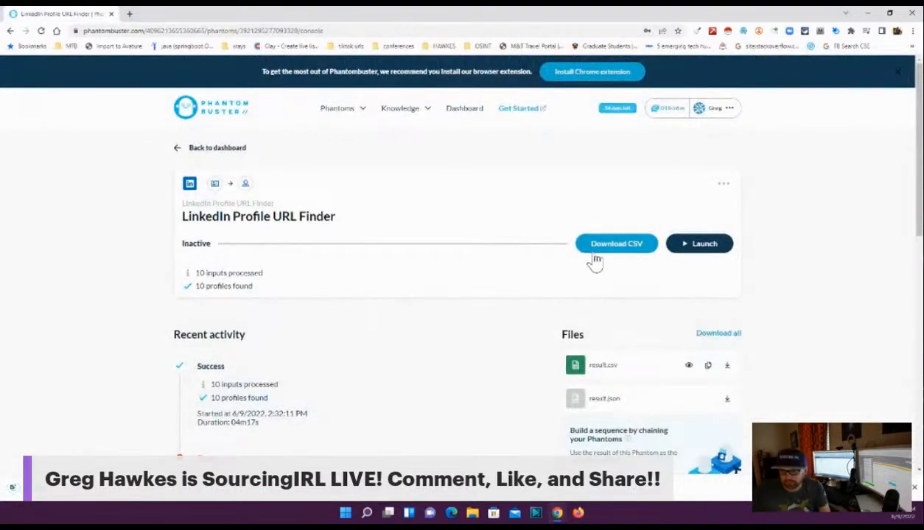
pyautogui.scroll(-3, 458, 359)
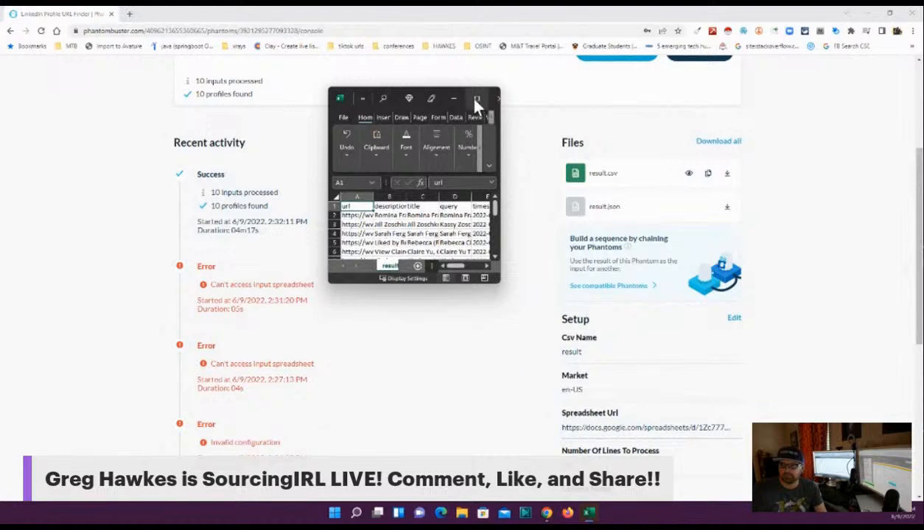
pyautogui.click(476, 99)
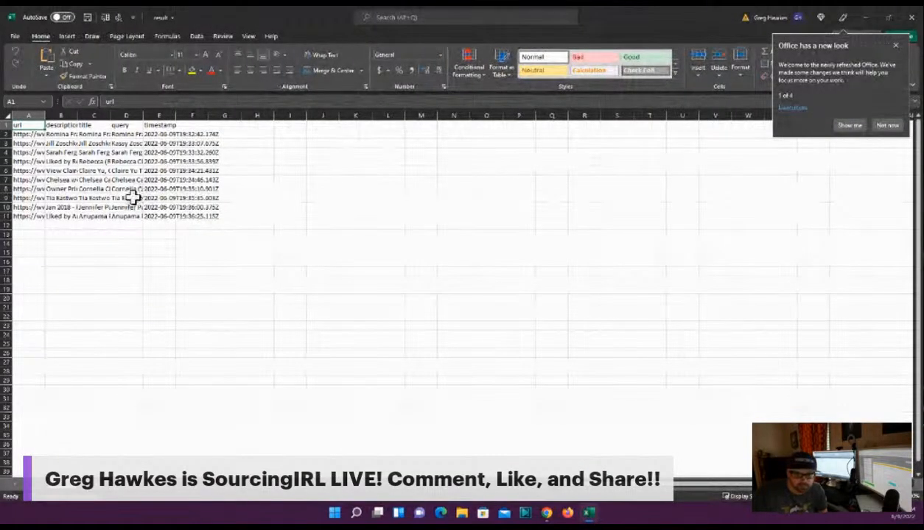
# Widen the url, description, title and query columns to read the results, and dismiss the Office new look notice
pyautogui.moveTo(45, 116); pyautogui.dragTo(233, 129)
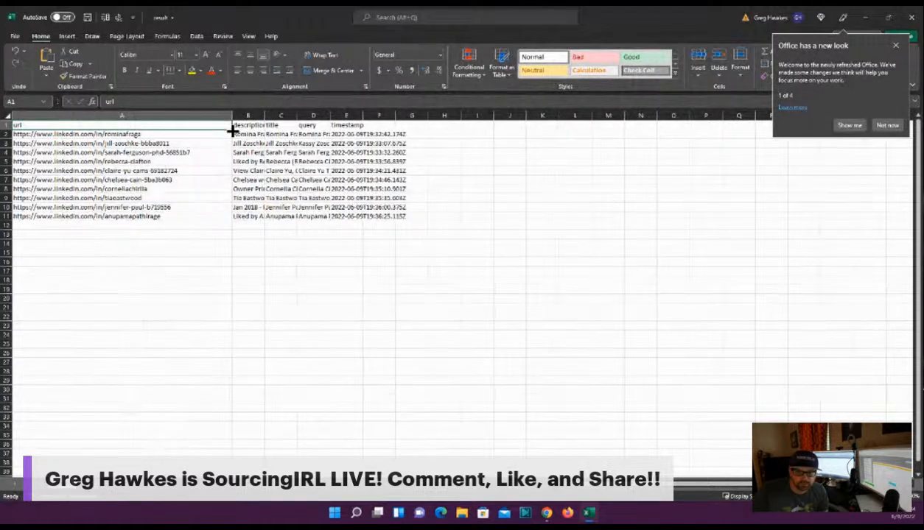
pyautogui.moveTo(264, 116); pyautogui.dragTo(698, 120)
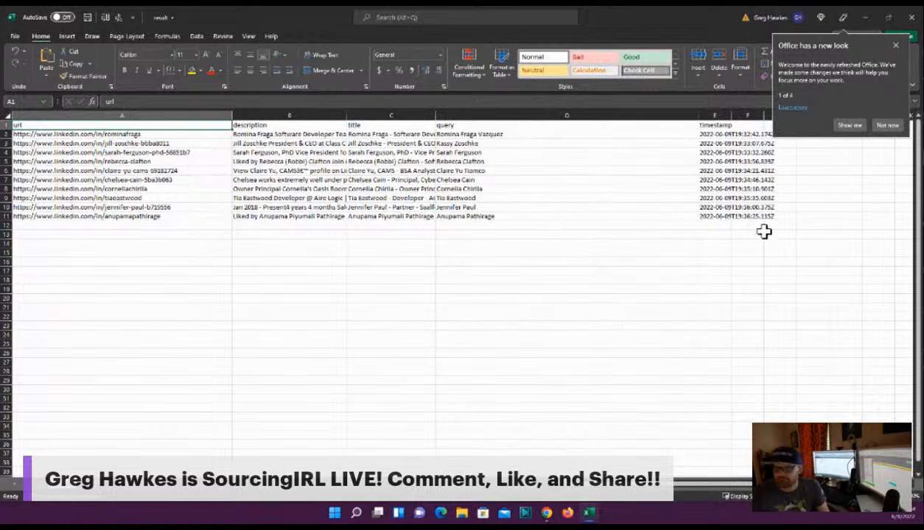
pyautogui.click(896, 46)
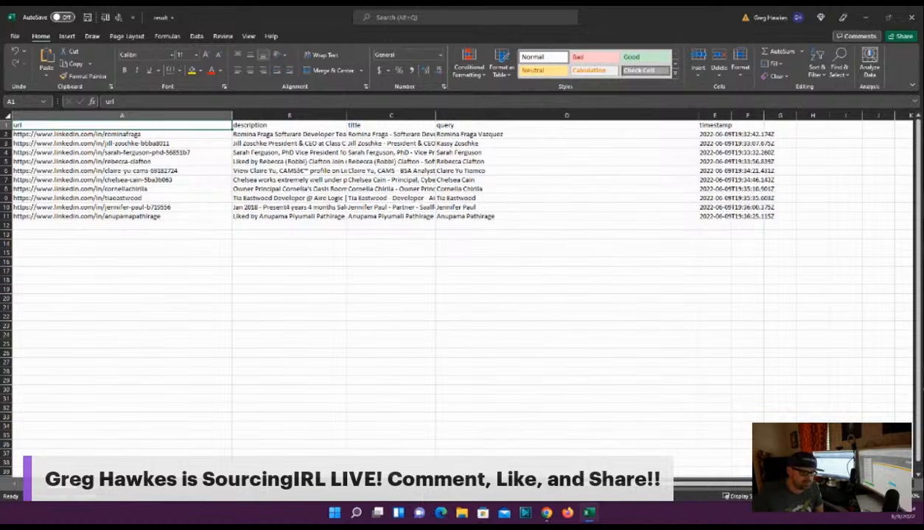
# Restore the result workbook to a small window and switch back to the phantom's page in the browser
pyautogui.moveTo(586, 16); pyautogui.dragTo(423, 209)
pyautogui.scroll(4, 125, 205)
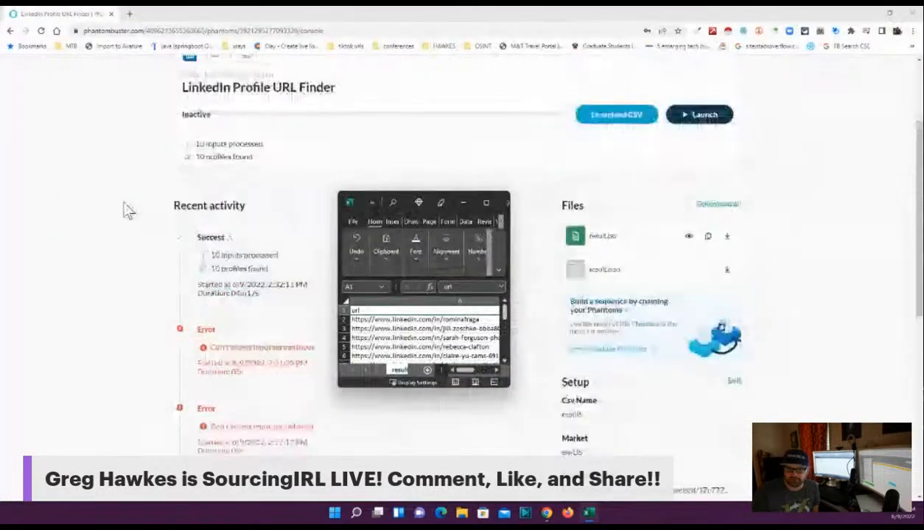
pyautogui.click(93, 220)
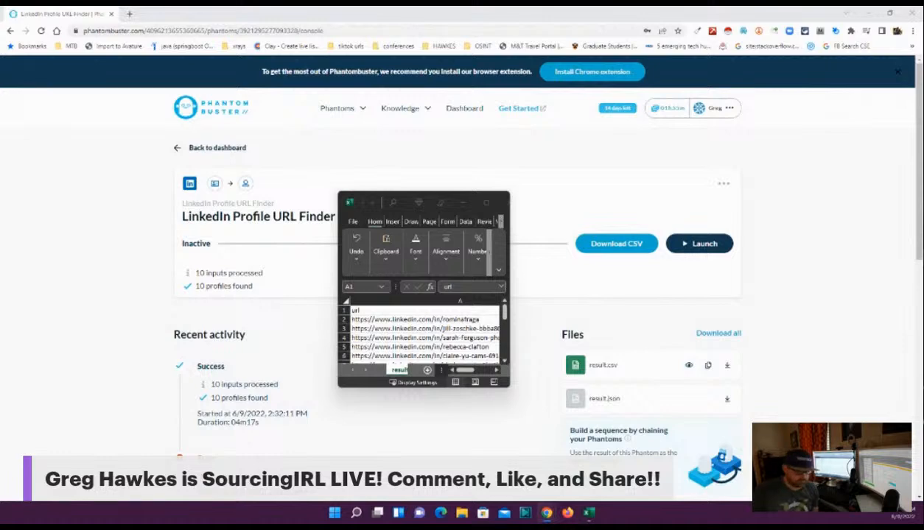
# Bring the result workbook back to the front and close it without saving the changes
pyautogui.hotkey('alt', 'Tab')
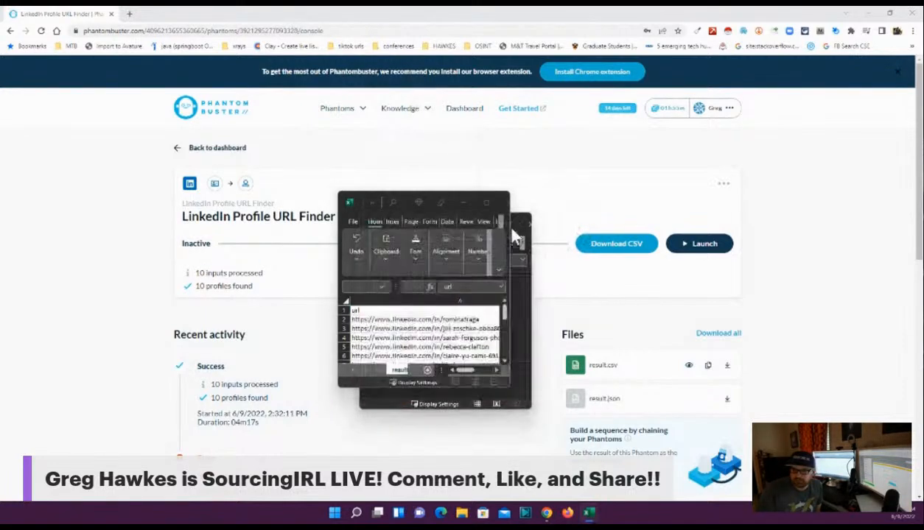
pyautogui.click(486, 203)
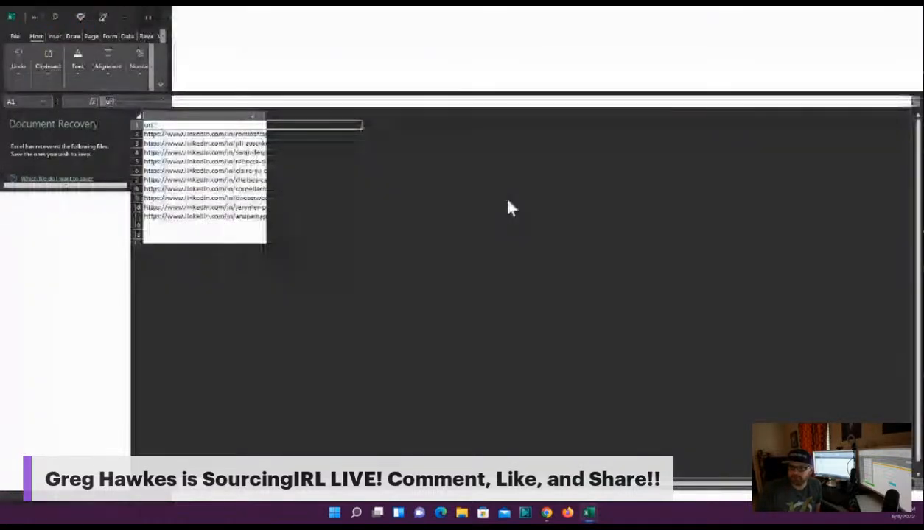
pyautogui.moveTo(692, 17); pyautogui.dragTo(524, 201)
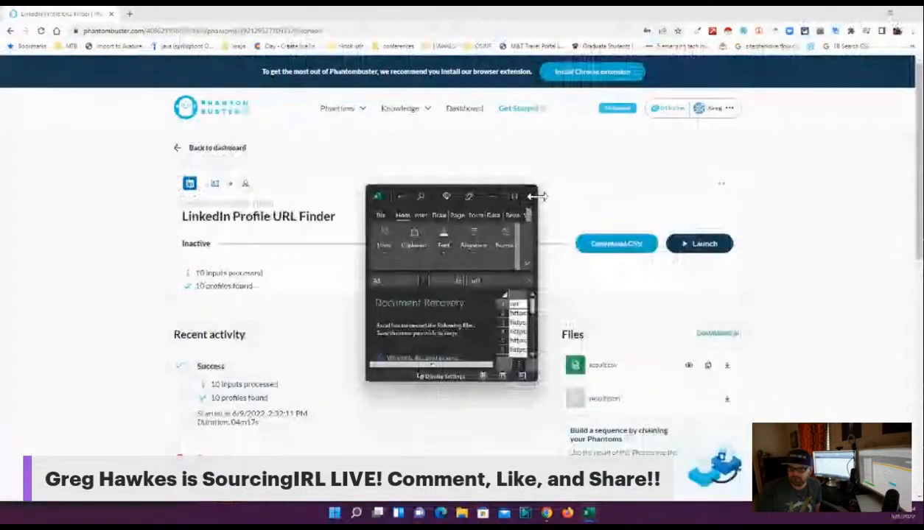
pyautogui.click(533, 200)
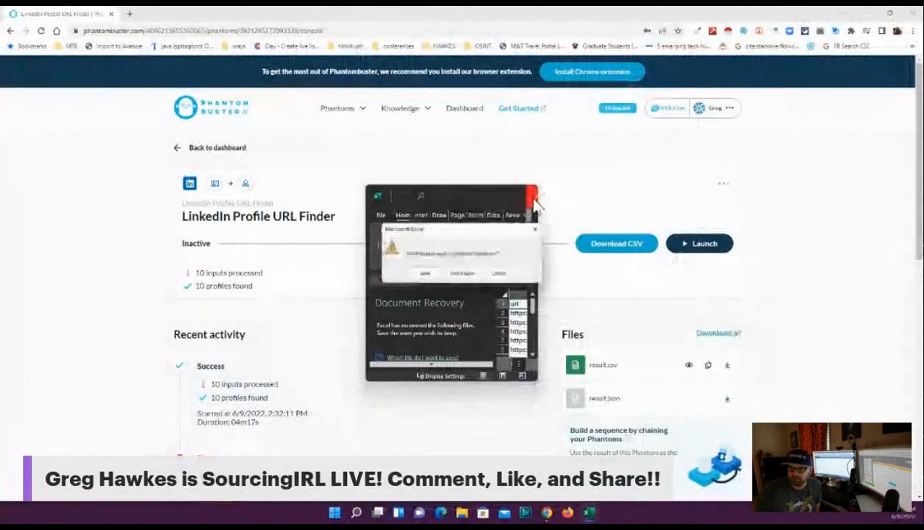
pyautogui.click(451, 279)
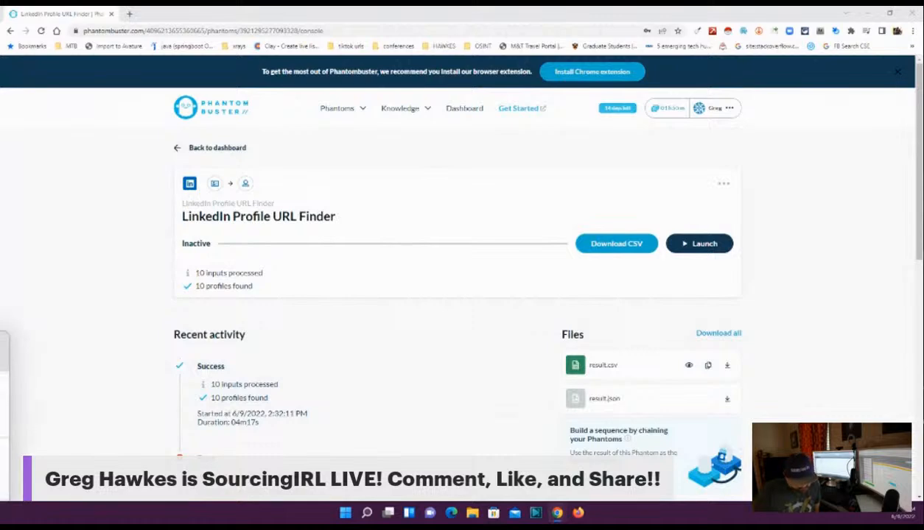
# Bring the phantom busting spreadsheet into view, check how many rows of names it holds, and minimize its window
pyautogui.moveTo(0, 328); pyautogui.dragTo(391, 309)
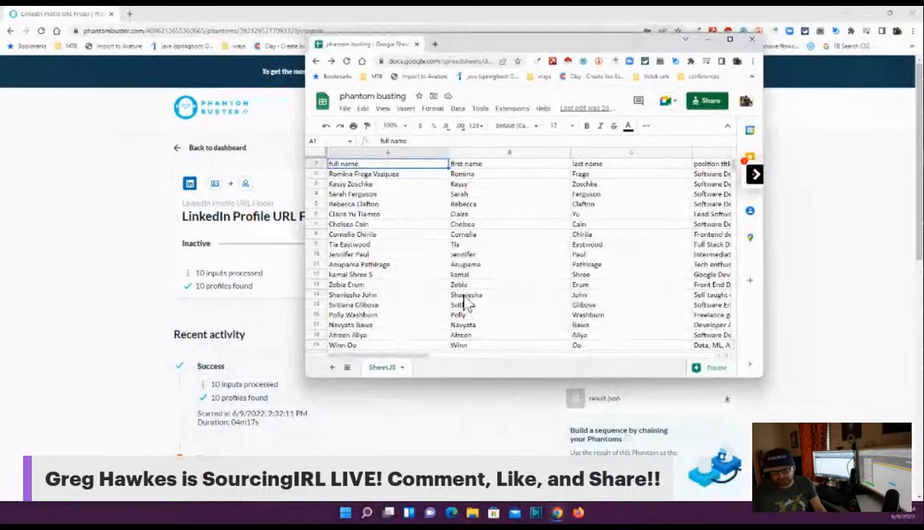
pyautogui.scroll(-15, 466, 302)
pyautogui.scroll(-20, 469, 293)
pyautogui.moveTo(734, 193); pyautogui.dragTo(730, 245)
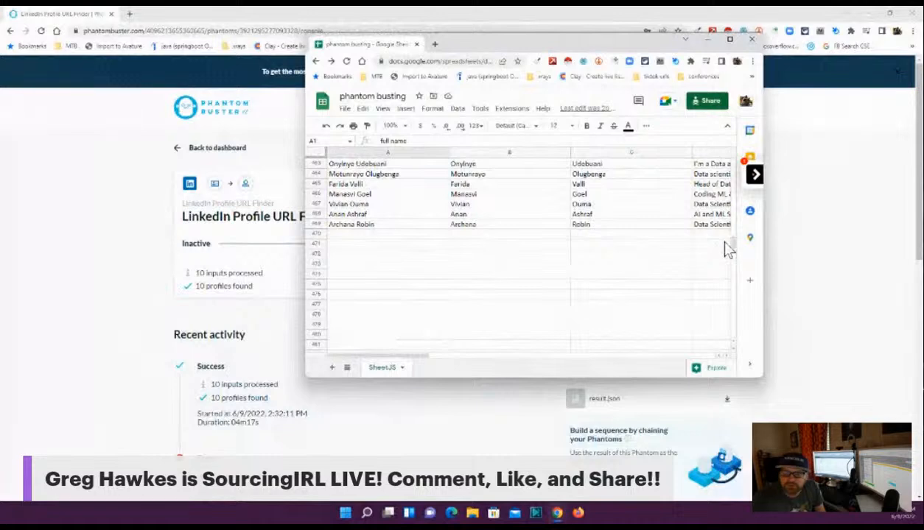
pyautogui.click(705, 41)
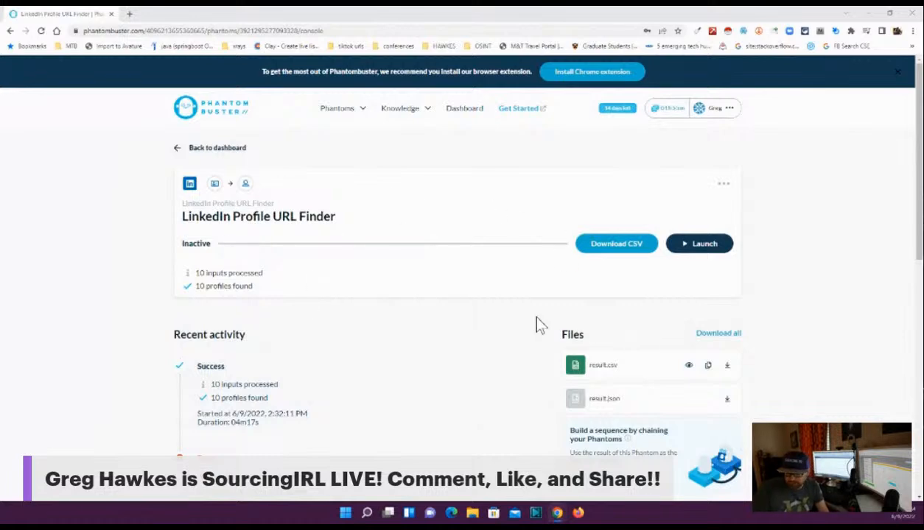
# Open the setup of the LinkedIn Profile URL Finder phantom
pyautogui.scroll(-2, 523, 322)
pyautogui.scroll(2, 447, 319)
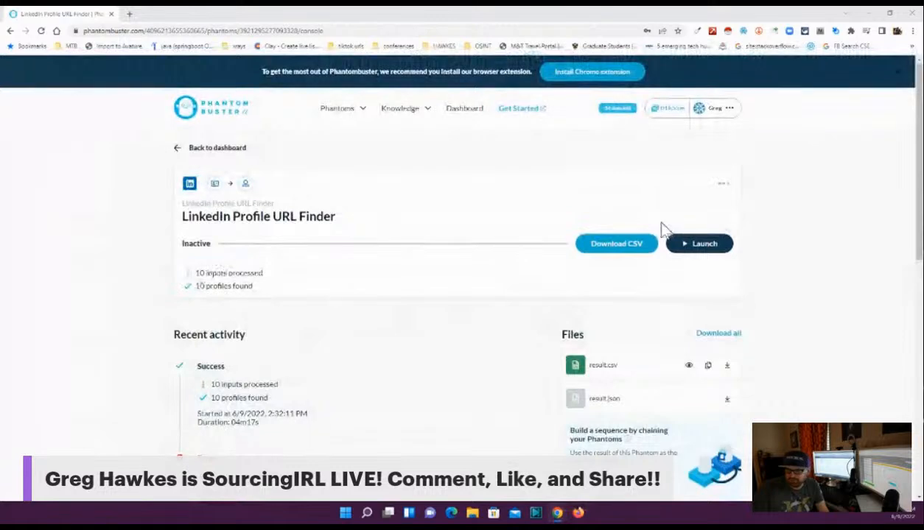
pyautogui.click(722, 192)
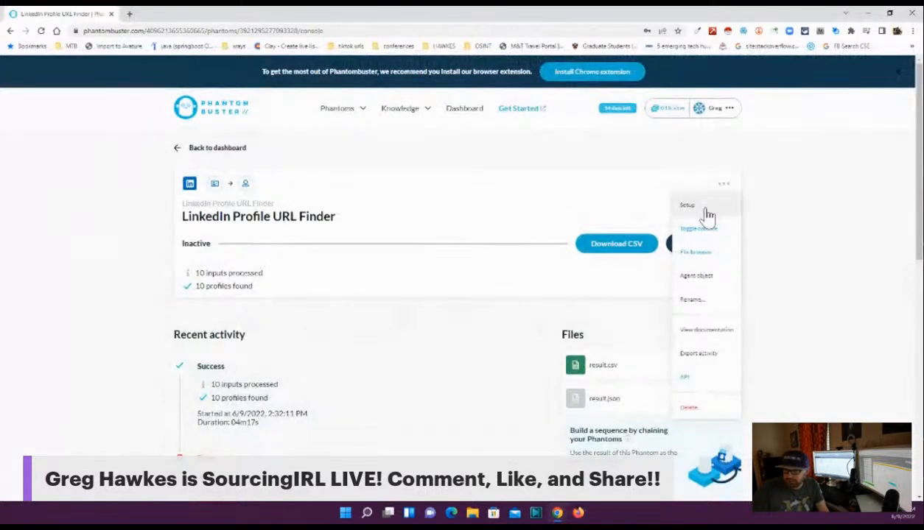
pyautogui.click(707, 215)
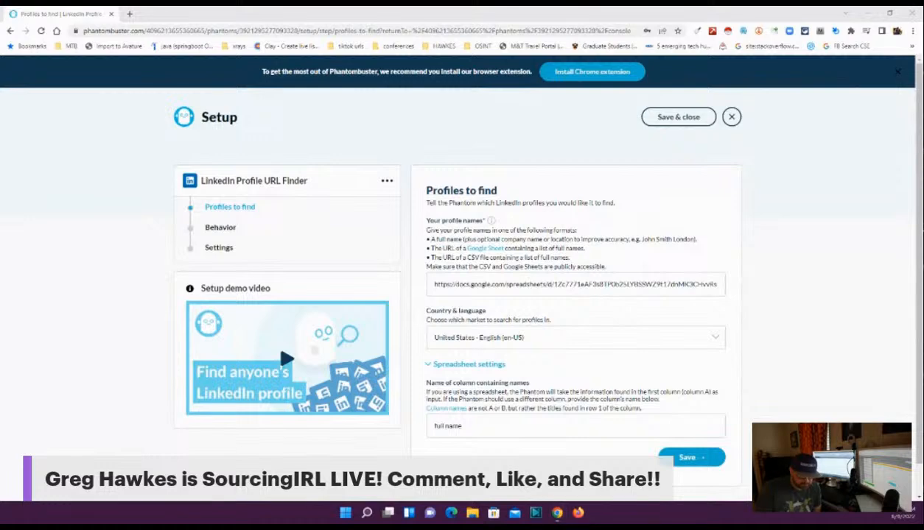
# Restore the phantom busting spreadsheet, review its name list from the first row to the last, and move the window aside
pyautogui.click(558, 513)
pyautogui.scroll(6, 420, 238)
pyautogui.scroll(15, 423, 245)
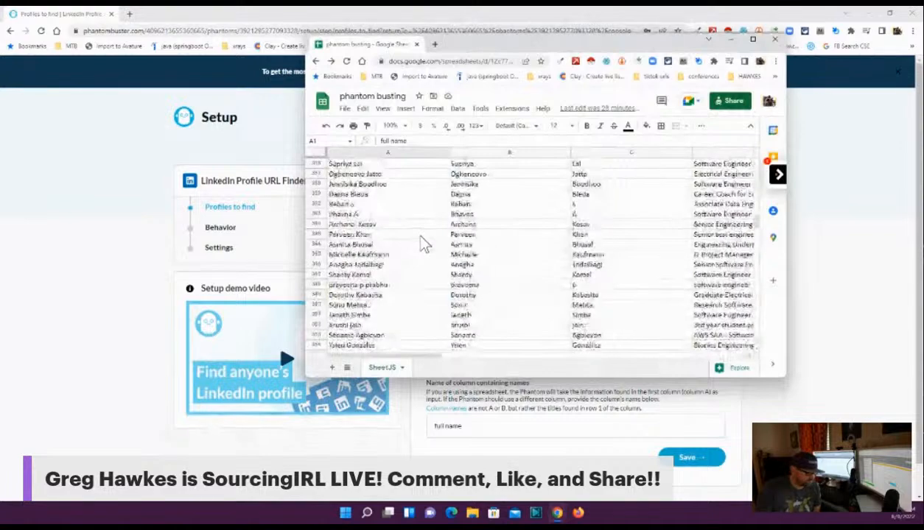
pyautogui.scroll(20, 424, 245)
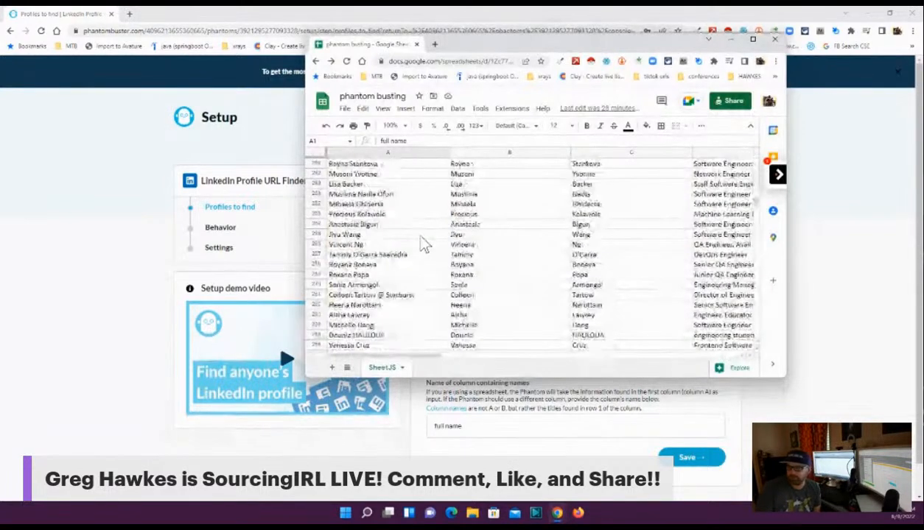
pyautogui.moveTo(756, 197); pyautogui.dragTo(756, 156)
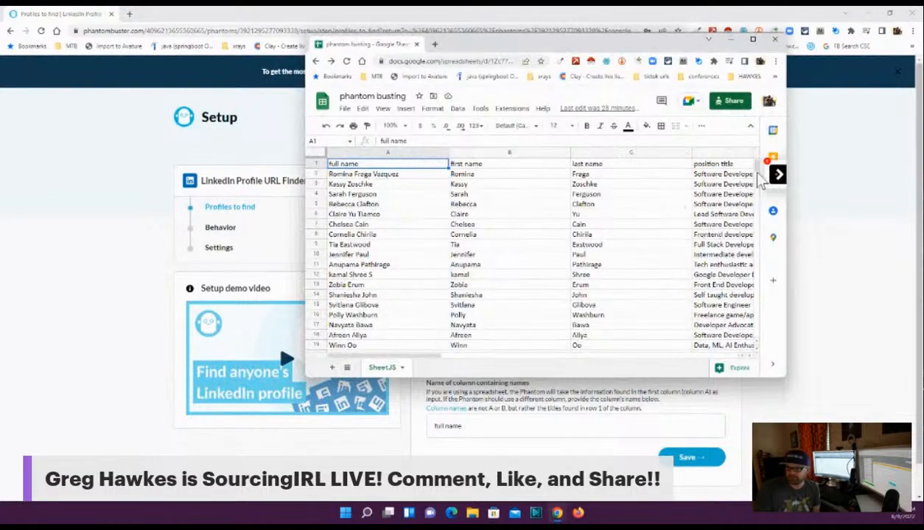
pyautogui.moveTo(759, 168); pyautogui.dragTo(758, 251)
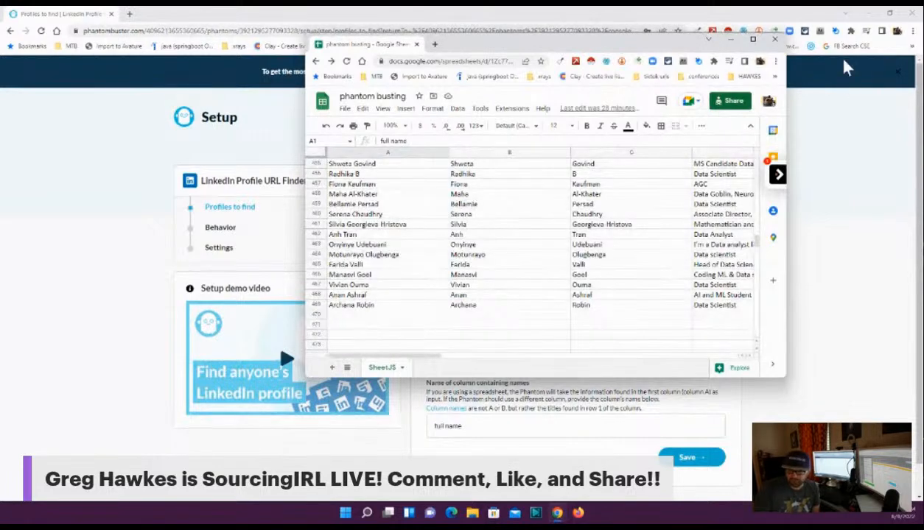
pyautogui.moveTo(652, 45); pyautogui.dragTo(2, 330)
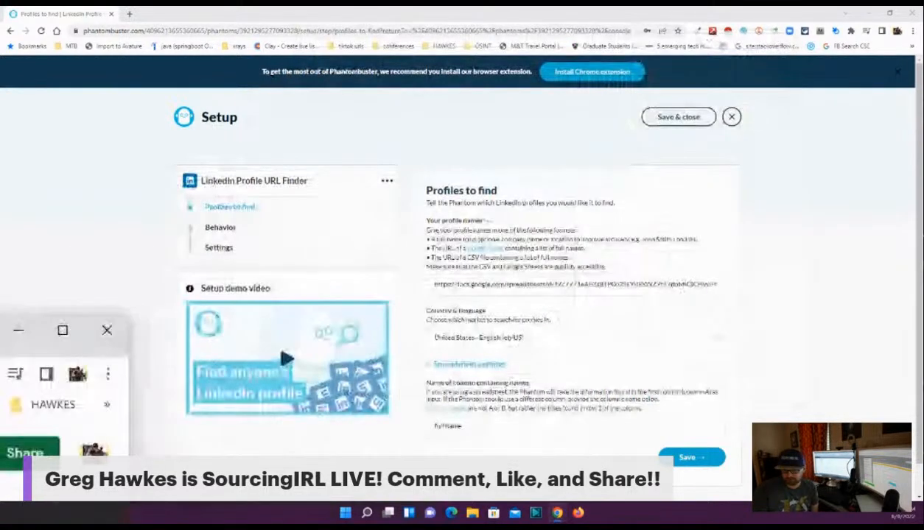
# Save the profiles-to-find settings as they are and set the number of spreadsheet rows to process per launch to 468
pyautogui.click(690, 463)
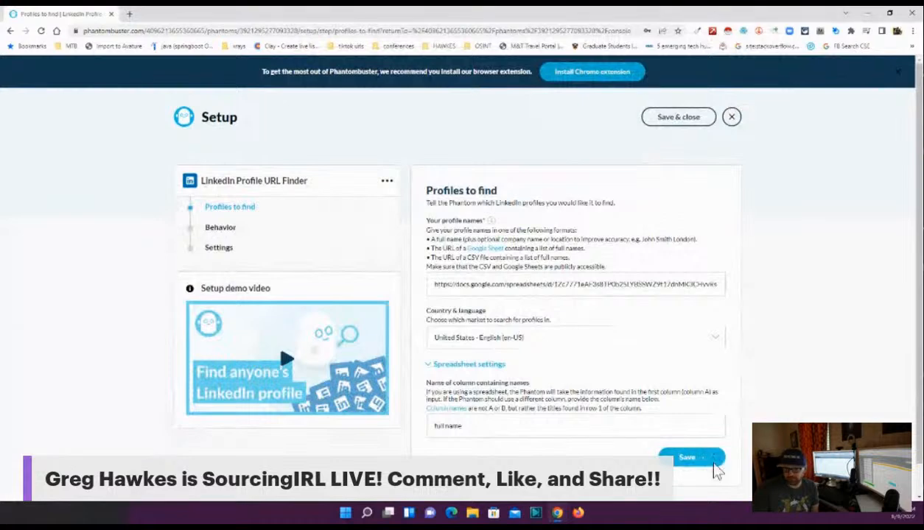
pyautogui.click(487, 251)
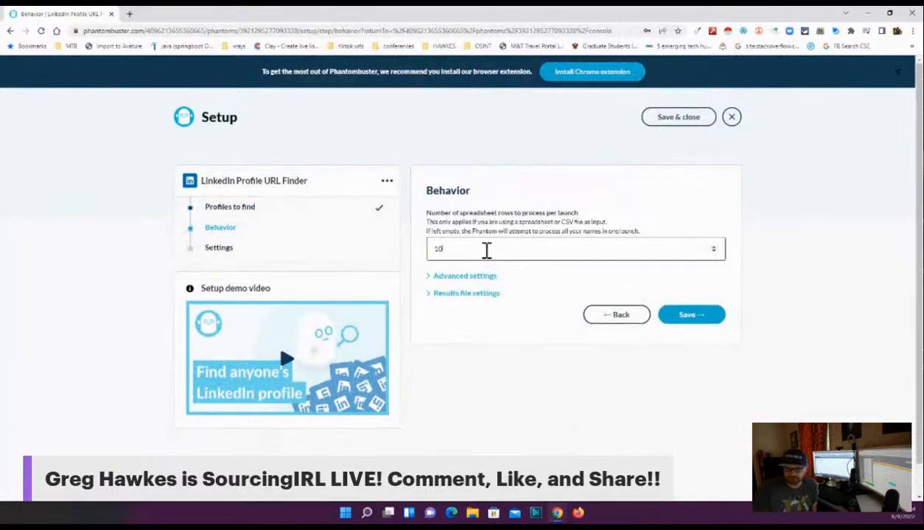
pyautogui.press('BackSpace')
pyautogui.press('BackSpace')
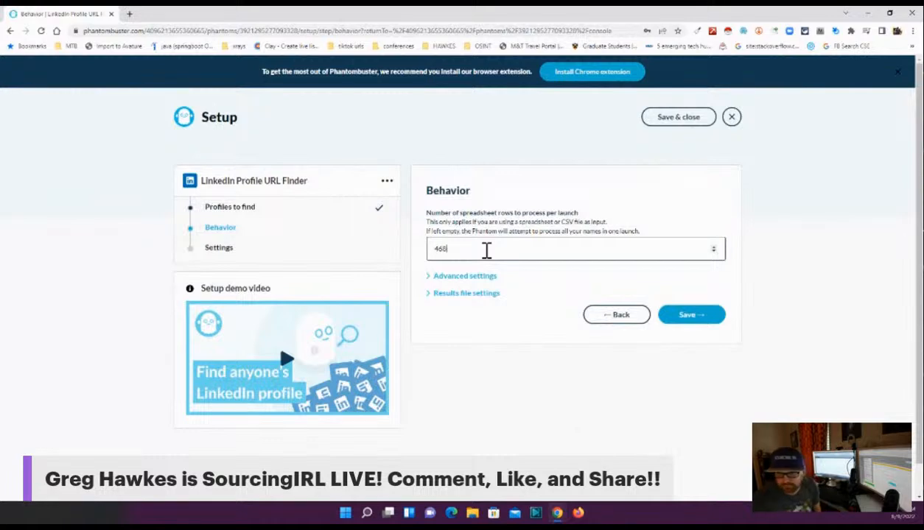
# Enable turbo mode in the advanced behavior settings and save the behavior setup
pyautogui.click(479, 278)
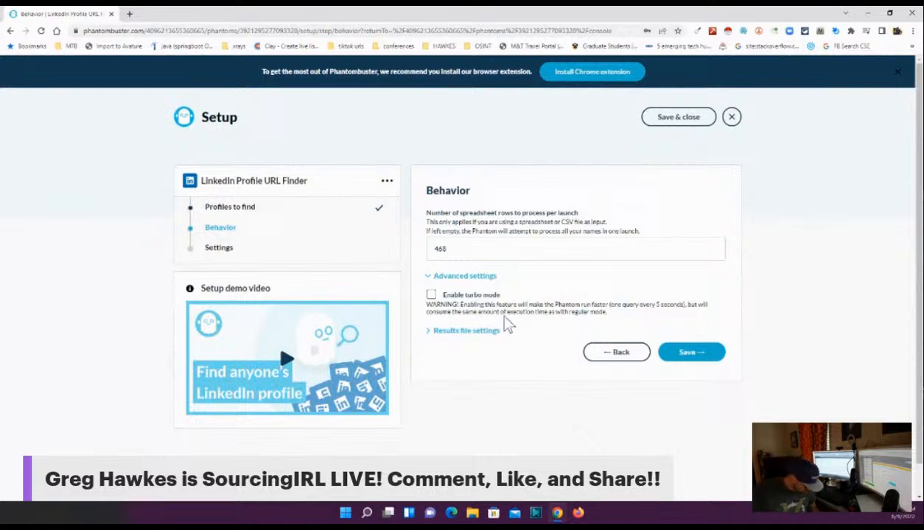
pyautogui.click(431, 297)
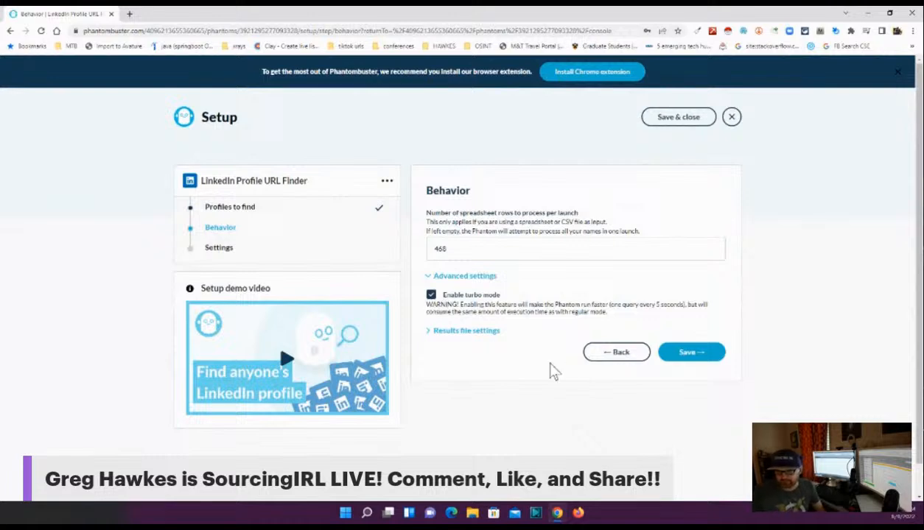
pyautogui.click(690, 357)
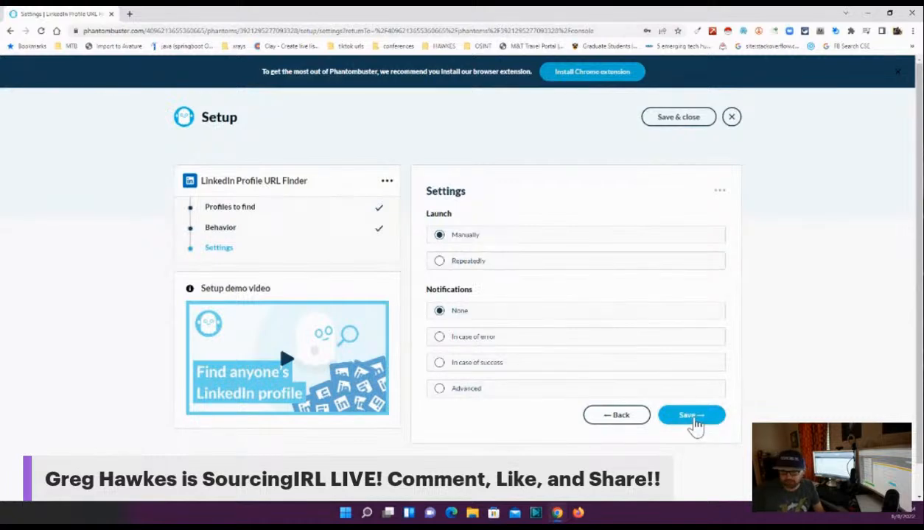
# Save the settings with manual launch and no notifications, and launch the LinkedIn Profile URL Finder phantom
pyautogui.click(691, 417)
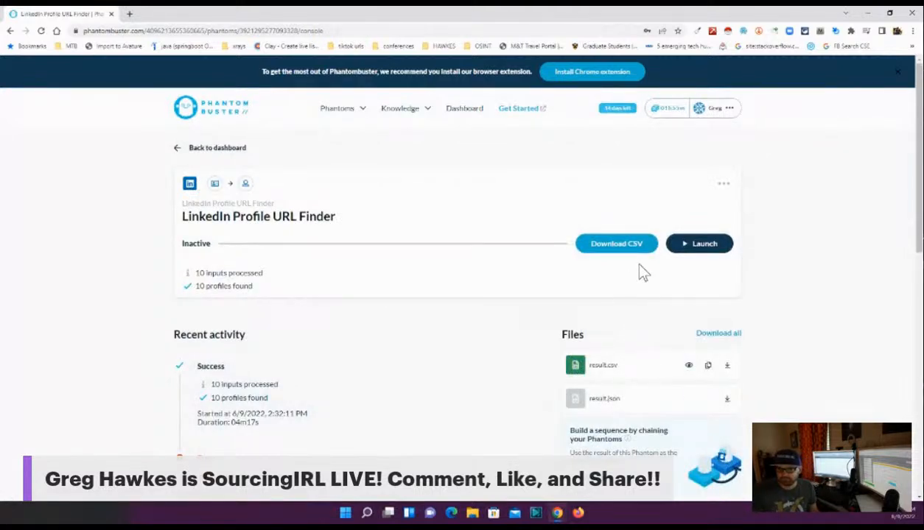
pyautogui.click(704, 244)
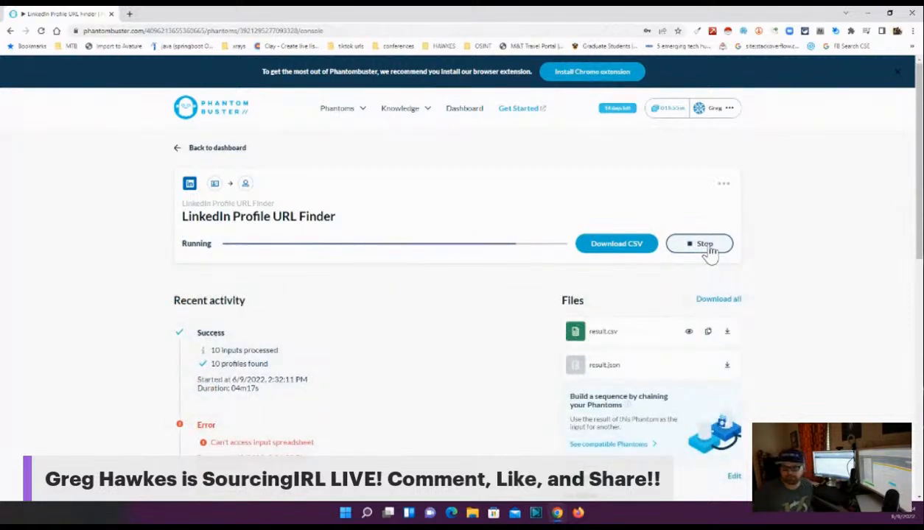
pyautogui.click(709, 250)
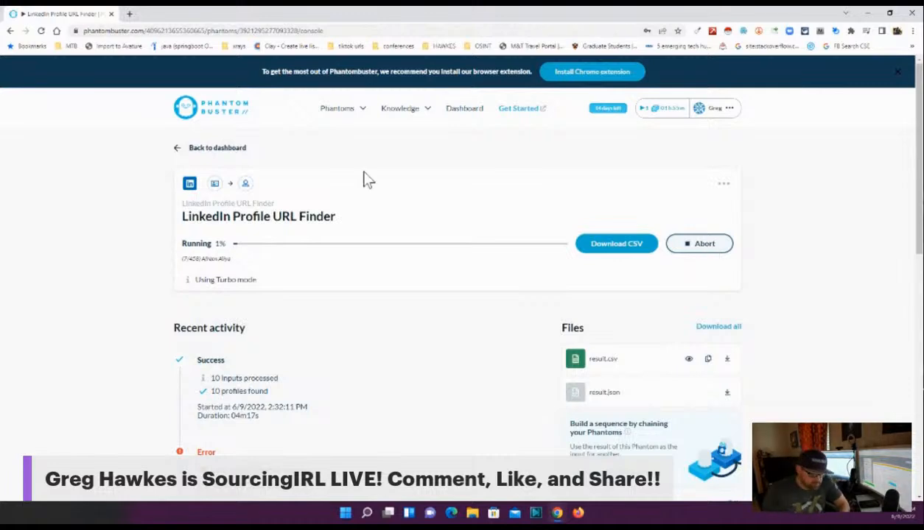
# Bring the PhantomBuster pricing window into view, maximize it, compare the monthly plans, and move the window aside
pyautogui.moveTo(0, 369); pyautogui.dragTo(0, 254)
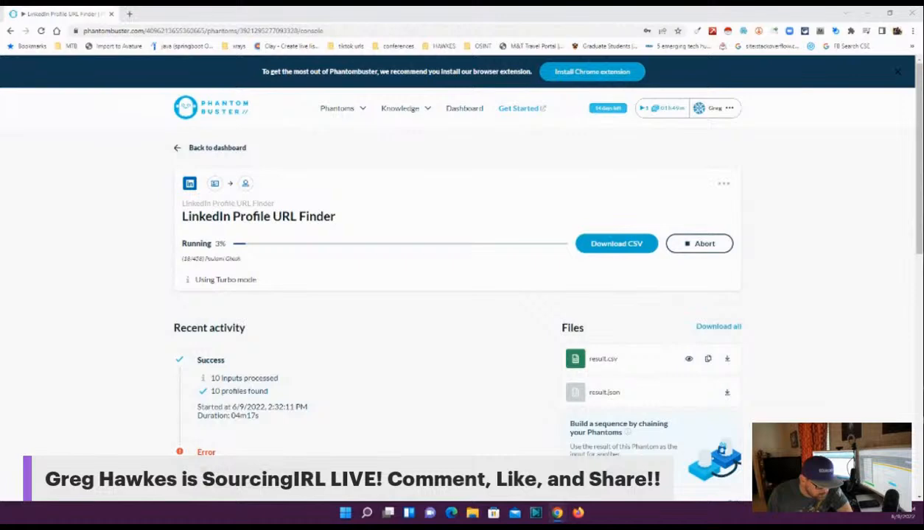
pyautogui.moveTo(0, 151); pyautogui.dragTo(359, 88)
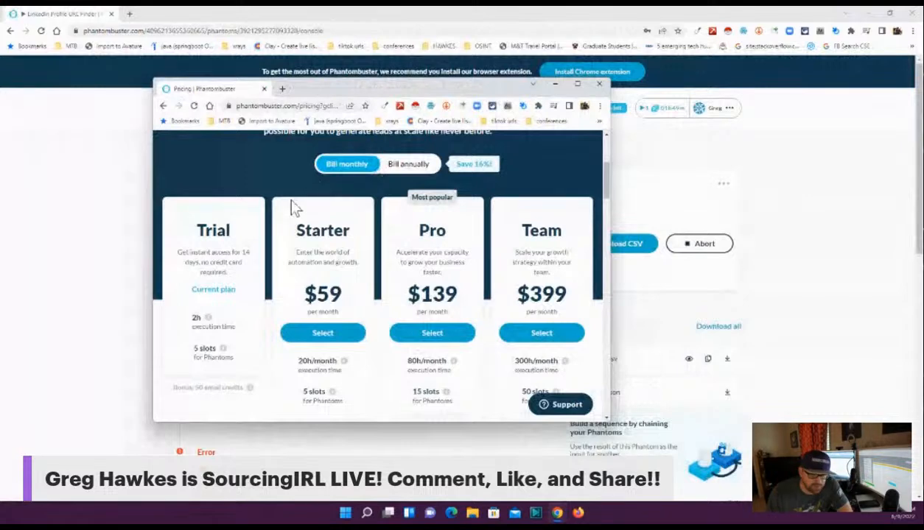
pyautogui.click(577, 84)
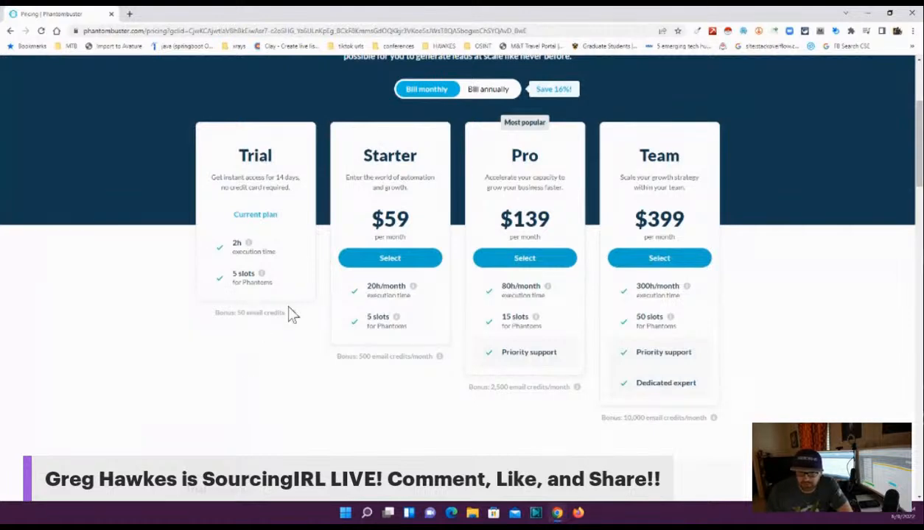
pyautogui.moveTo(294, 316)
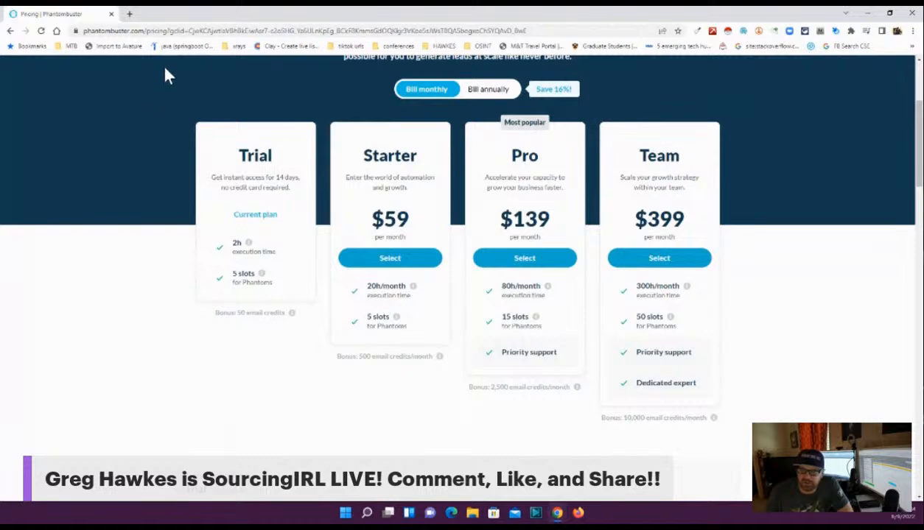
pyautogui.moveTo(248, 15); pyautogui.dragTo(0, 118)
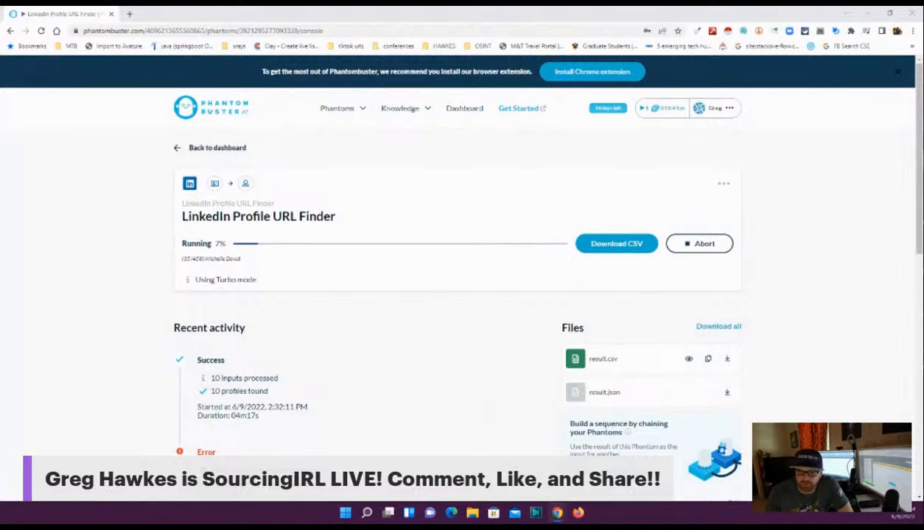
# Bring the pricing window back over the phantom's console, check the plans again, and move it off the screen
pyautogui.moveTo(2, 145); pyautogui.dragTo(462, 80)
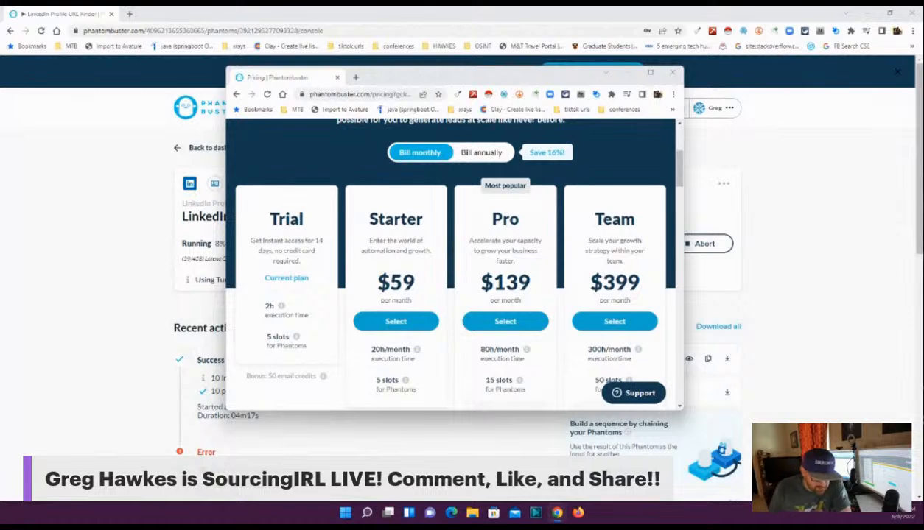
pyautogui.moveTo(506, 78); pyautogui.dragTo(396, 76)
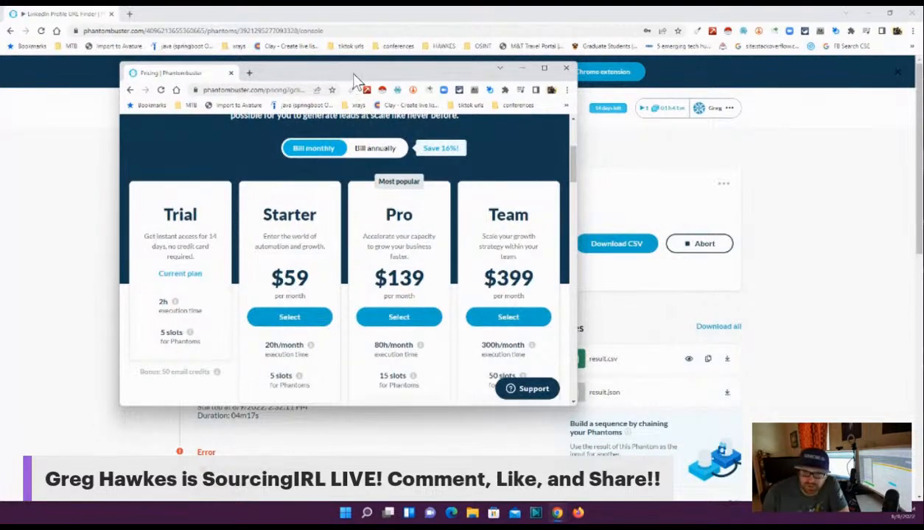
pyautogui.moveTo(353, 76); pyautogui.dragTo(495, 101)
pyautogui.moveTo(494, 98); pyautogui.dragTo(0, 284)
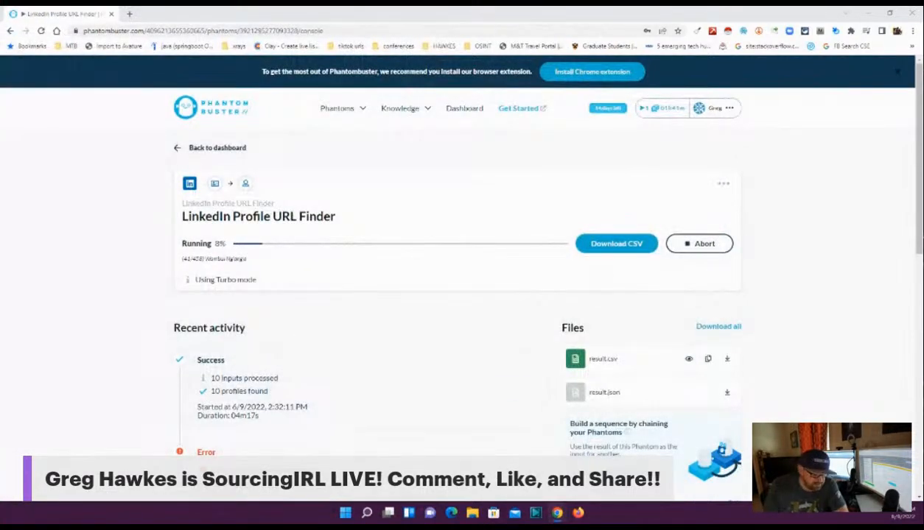
# Show the pricing window once more, examine the Starter plan's price and execution time, and move the window away
pyautogui.moveTo(0, 224); pyautogui.dragTo(0, 182)
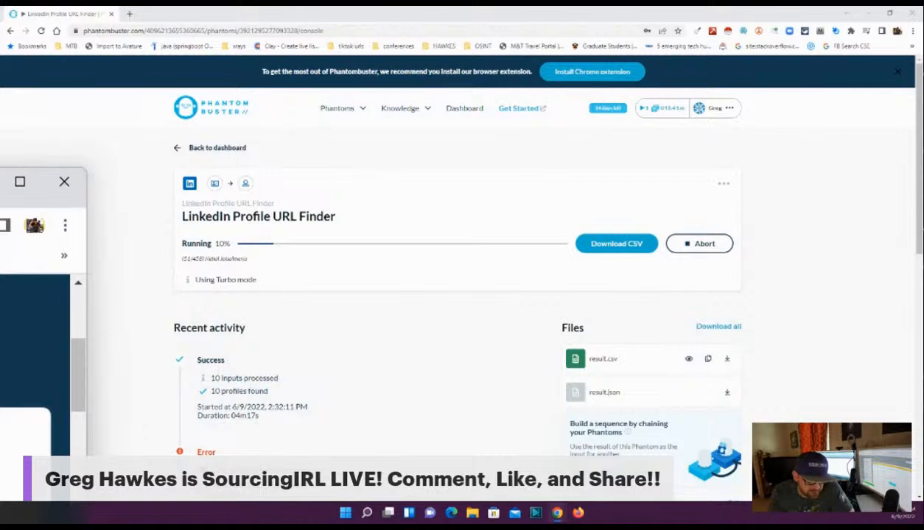
pyautogui.moveTo(1, 182); pyautogui.dragTo(336, 133)
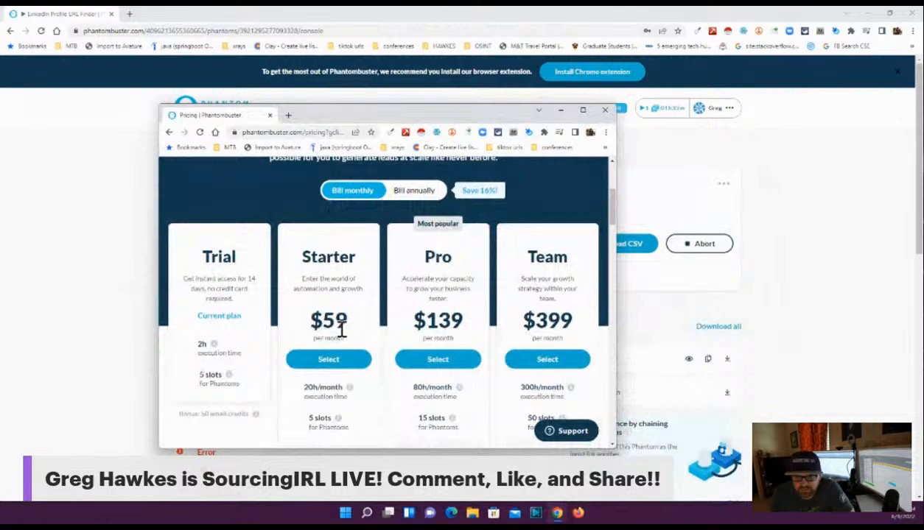
pyautogui.moveTo(410, 117); pyautogui.dragTo(1, 44)
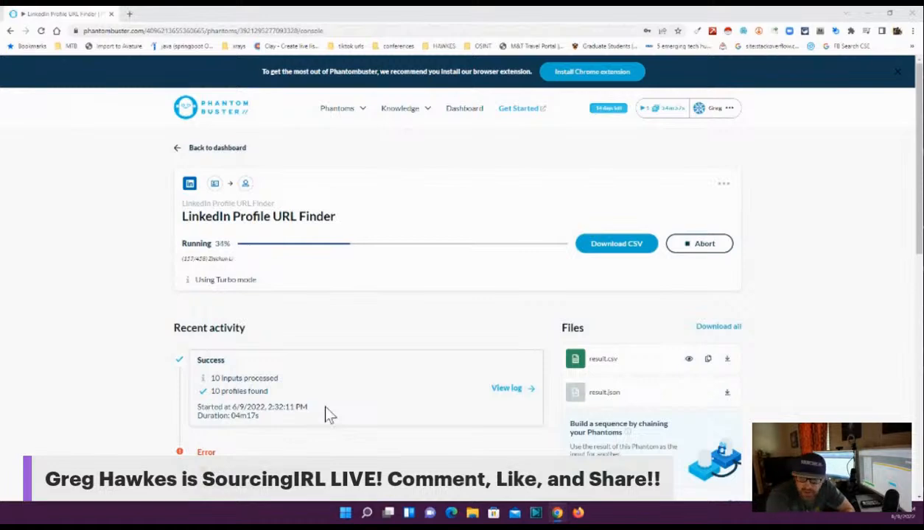
# Review the running phantom's recent activity, result files, setup summary and progress on its console page
pyautogui.scroll(-2, 404, 401)
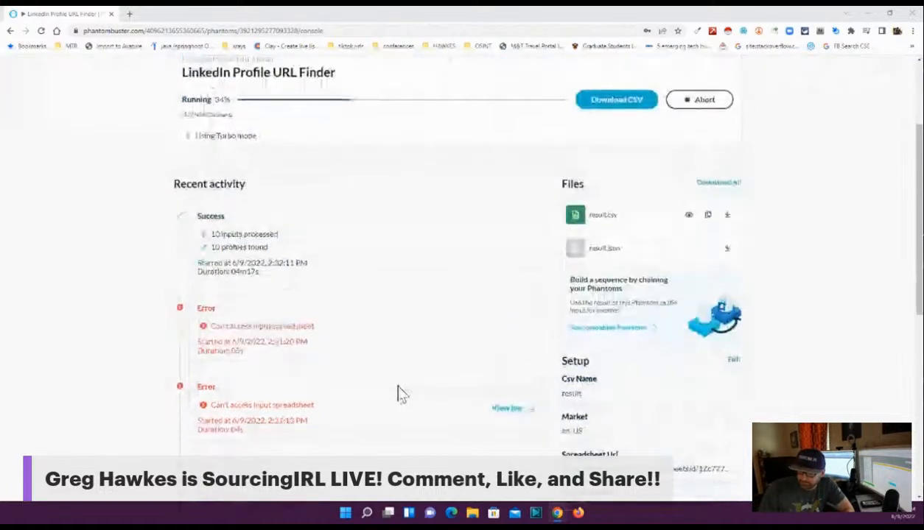
pyautogui.scroll(2, 397, 392)
pyautogui.scroll(-3, 398, 392)
pyautogui.scroll(-2, 398, 392)
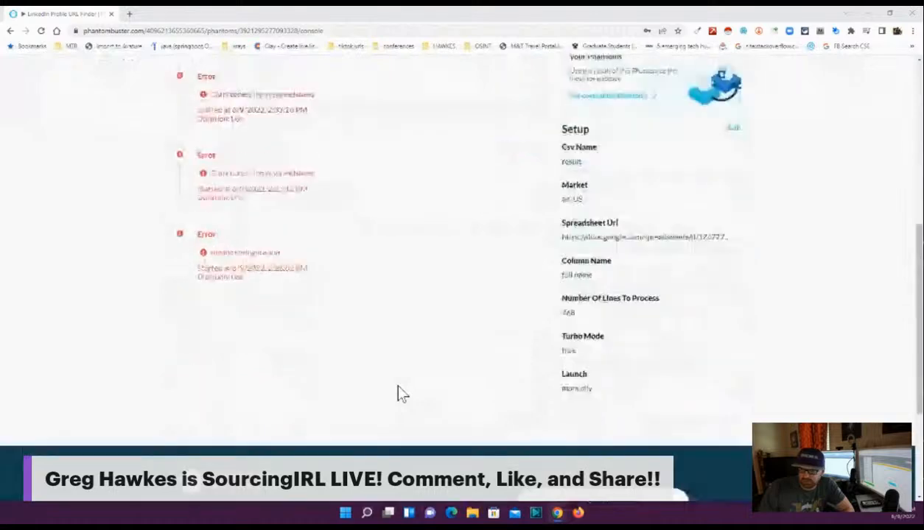
pyautogui.scroll(1, 394, 384)
pyautogui.scroll(1, 403, 381)
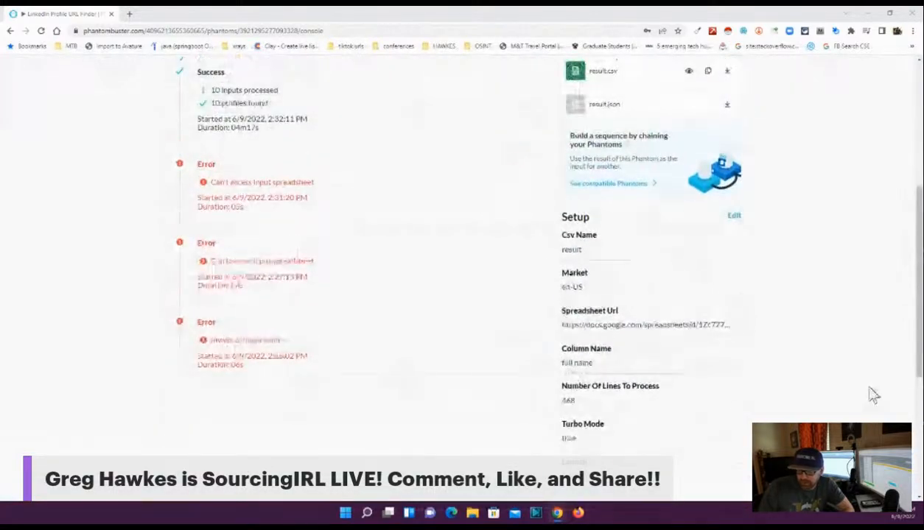
pyautogui.scroll(3, 448, 342)
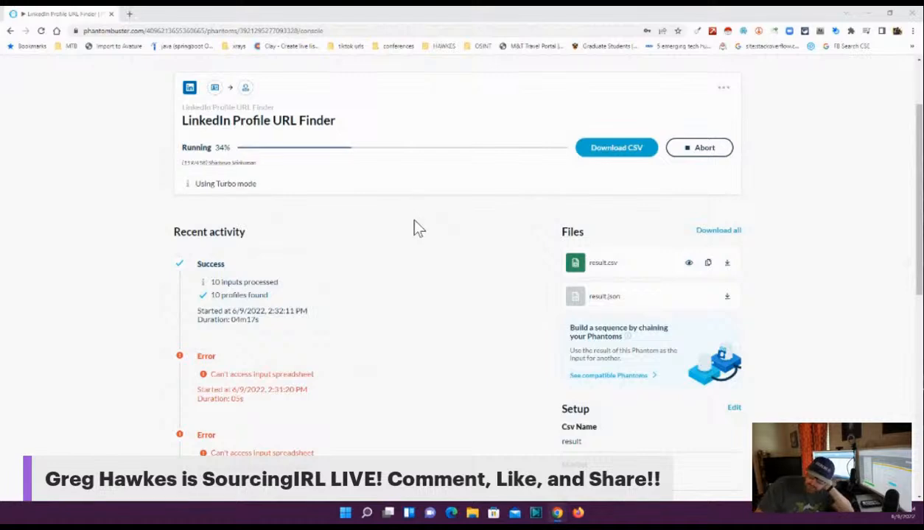
pyautogui.scroll(2, 372, 236)
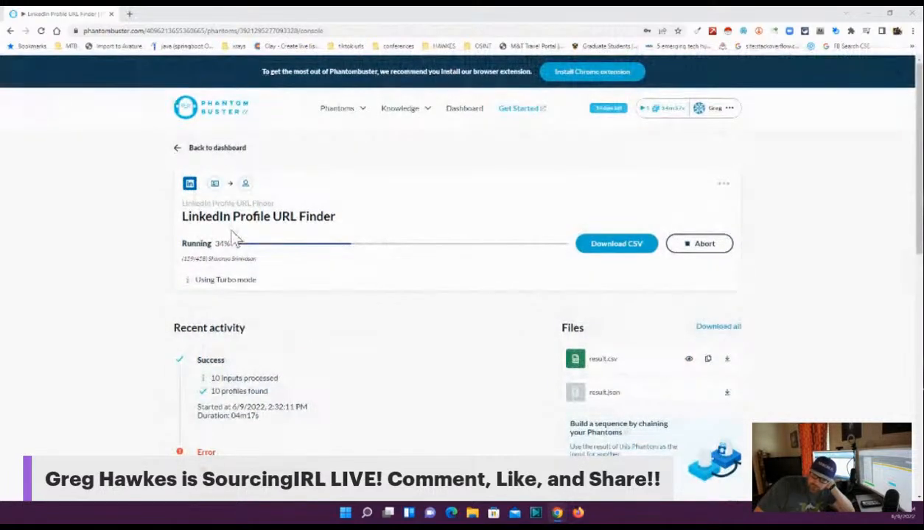